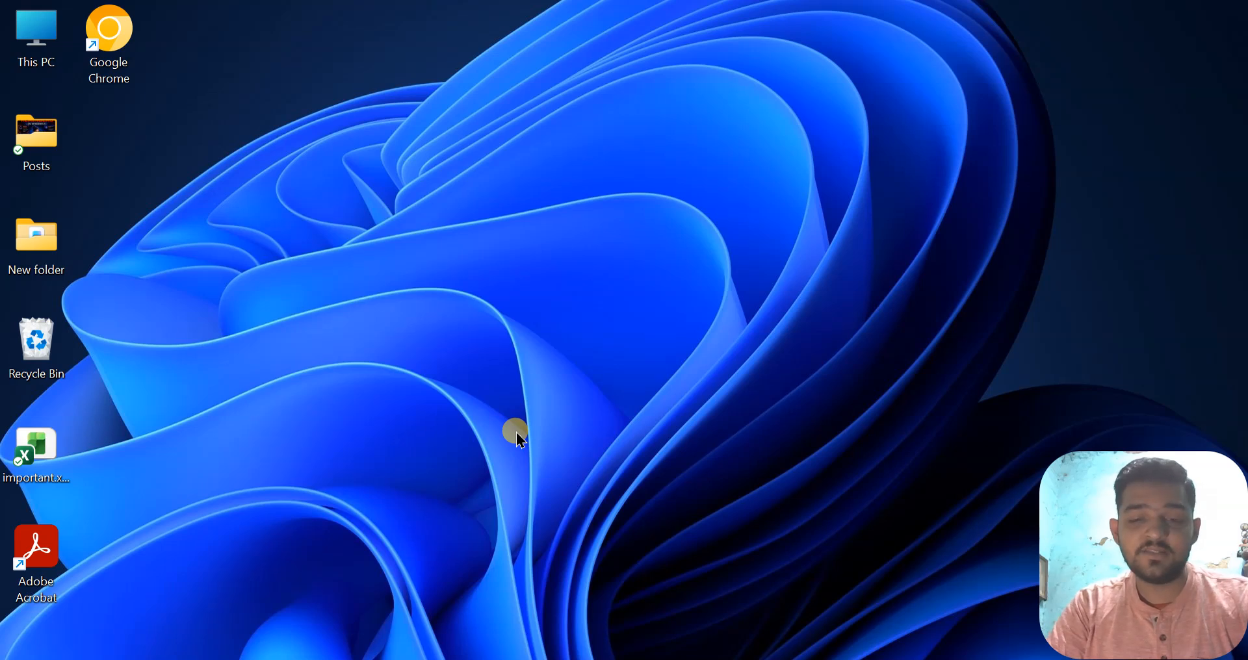
- Launch Google Chrome, open the Chrome Web Store and search it for "Tab Modifier"
click(774, 647)
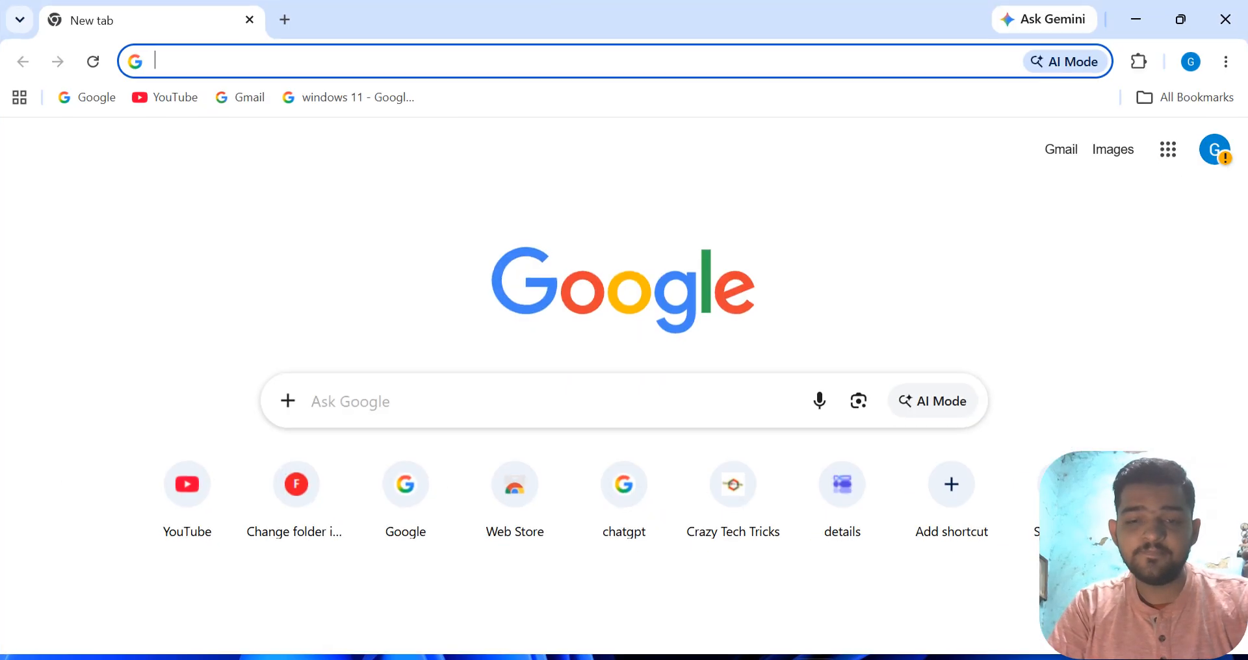
click(520, 513)
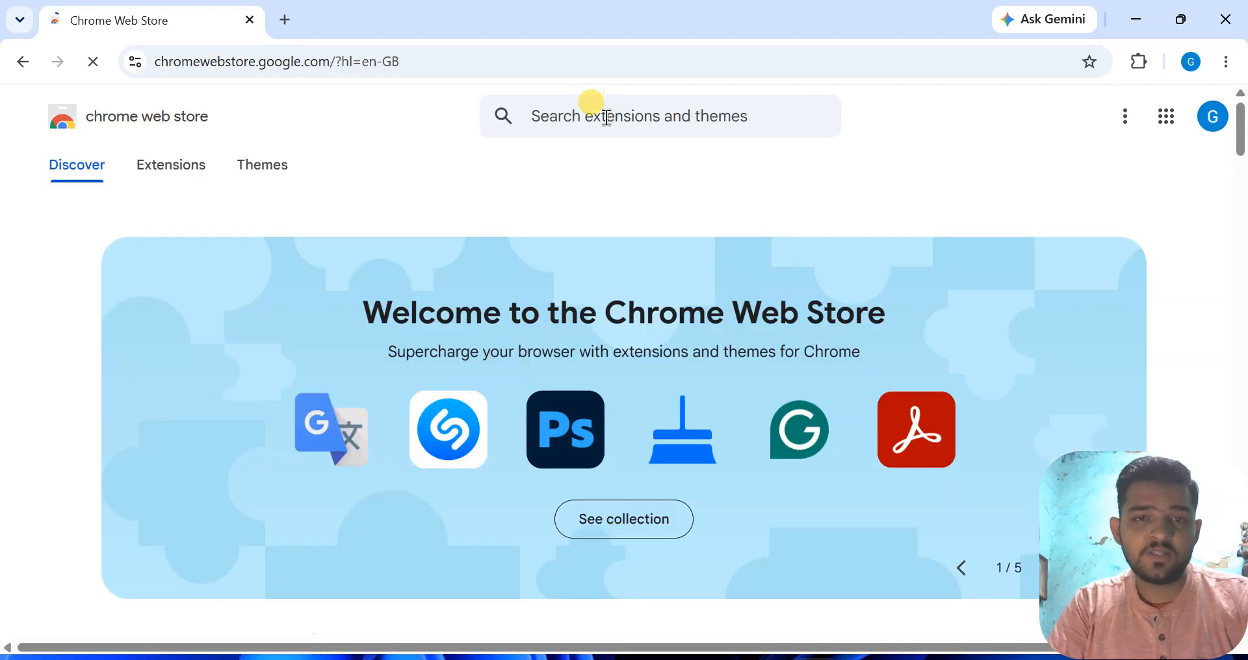
click(606, 118)
text(tab )
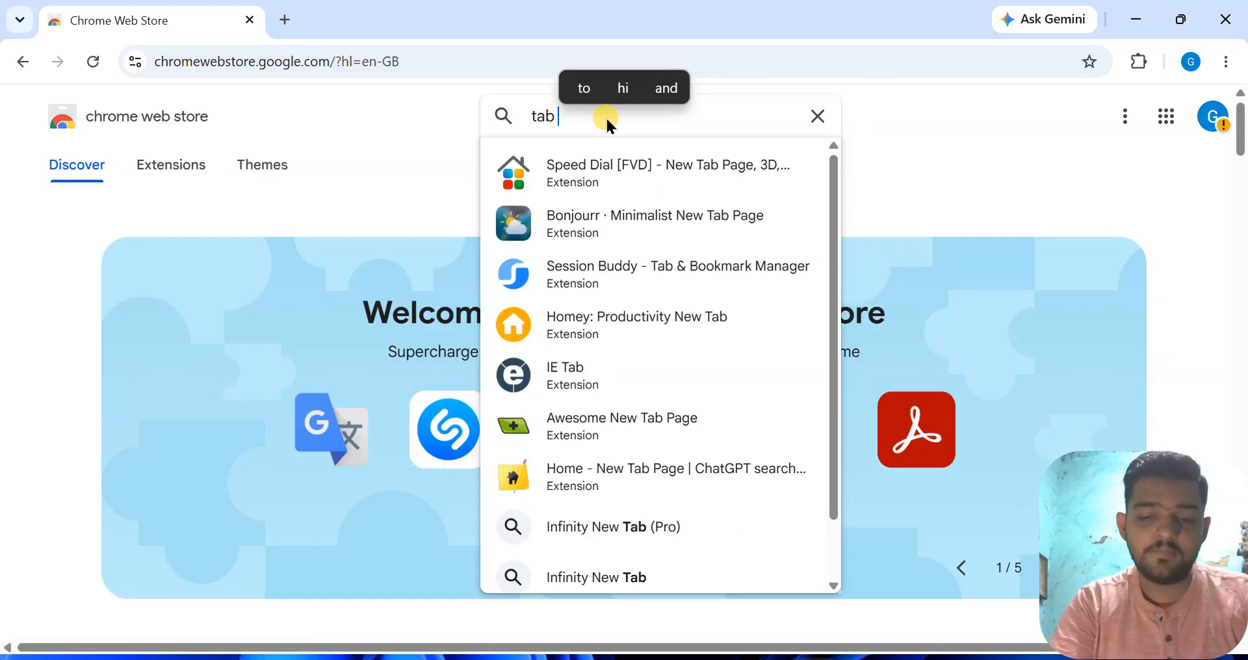
text(modi)
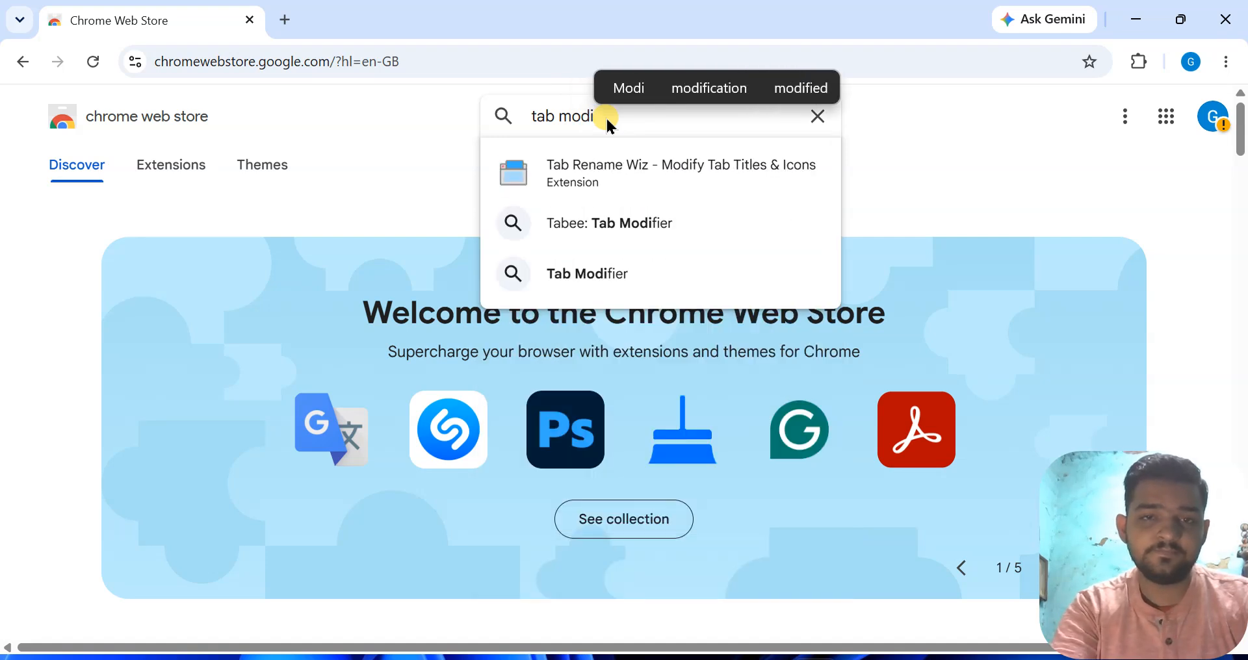
click(625, 259)
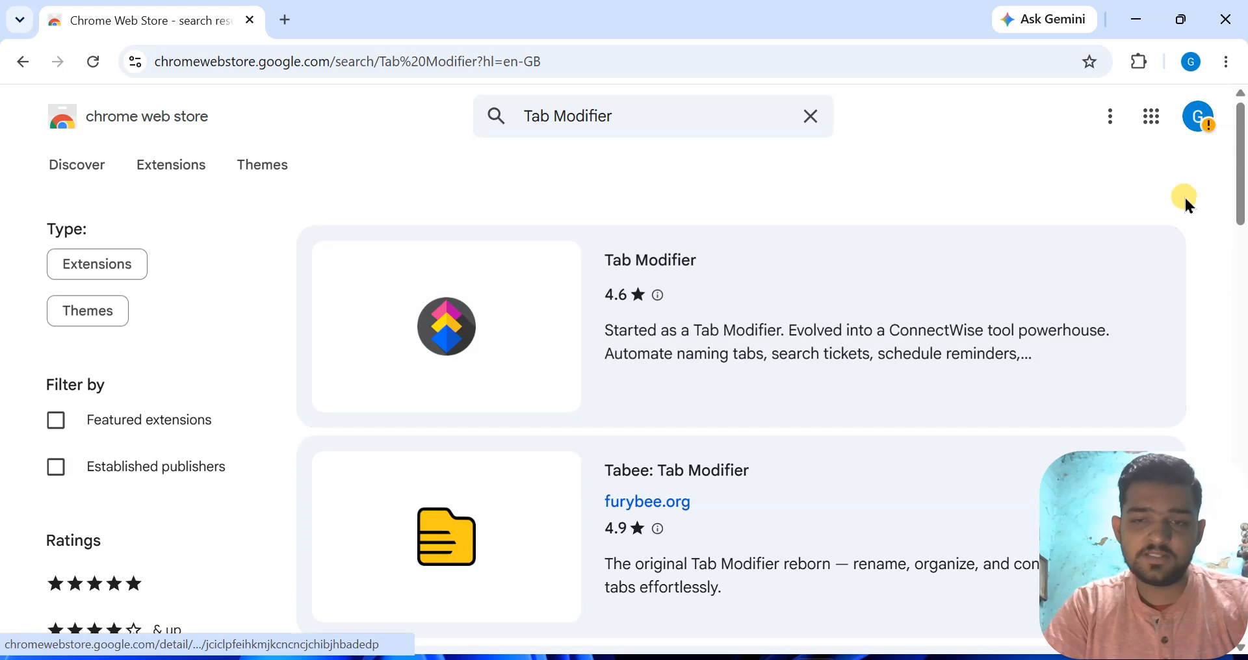
- Add the Tab Modifier extension to Chrome from the search results and pin it to the toolbar
mouse_move(1240, 164)
mouse_down()
mouse_move(1240, 289)
mouse_move(1240, 146)
mouse_up()
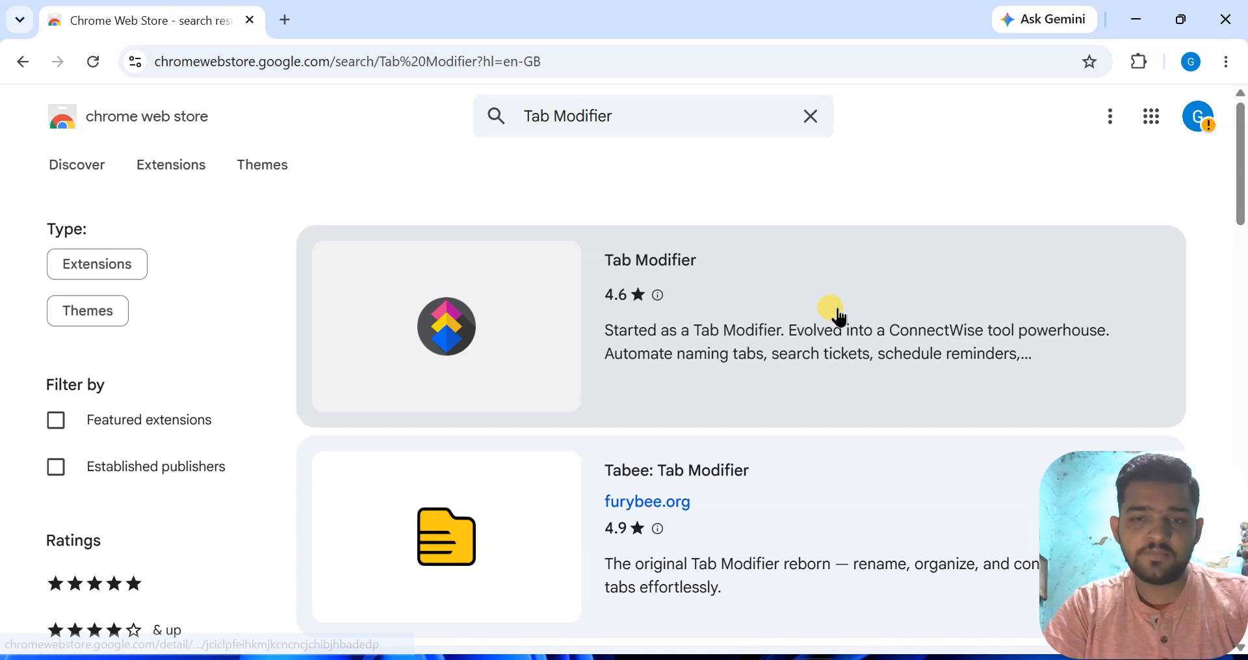
click(838, 317)
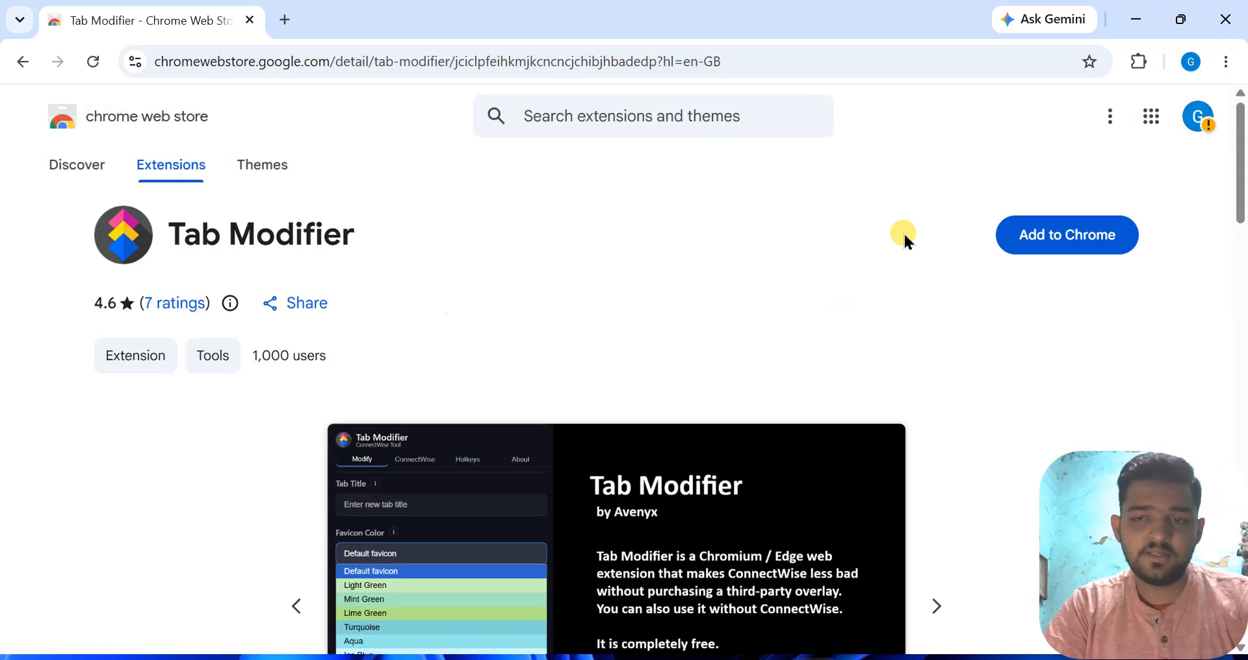
click(1099, 234)
click(702, 238)
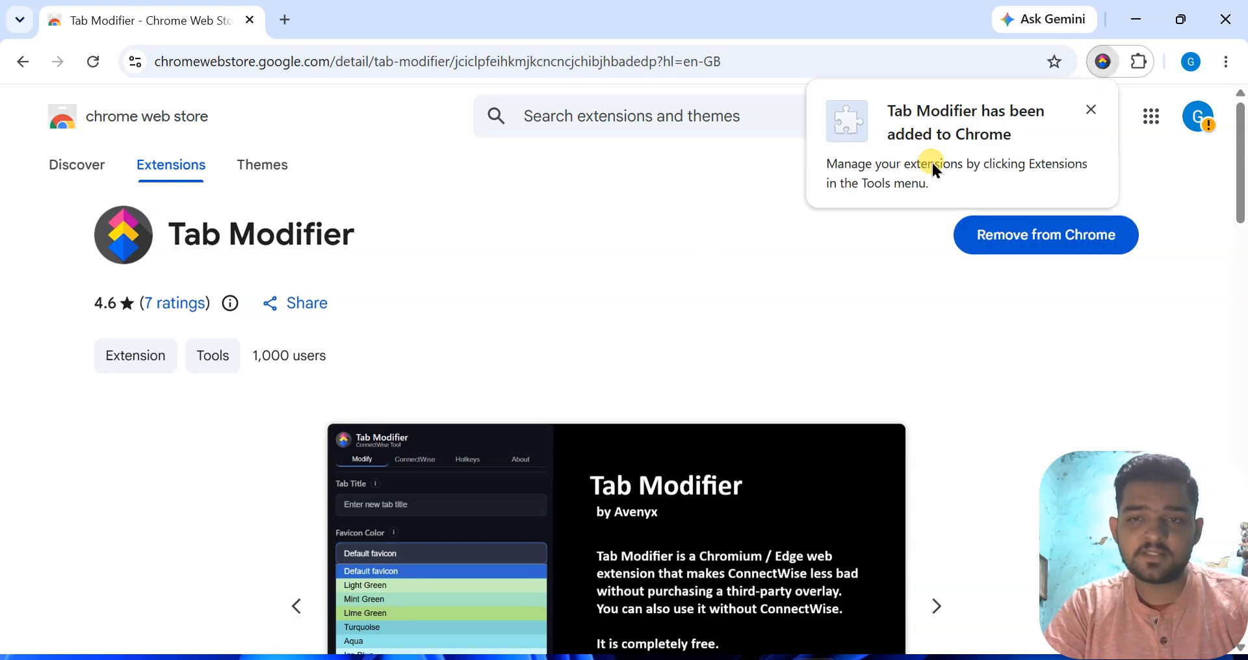
click(1140, 64)
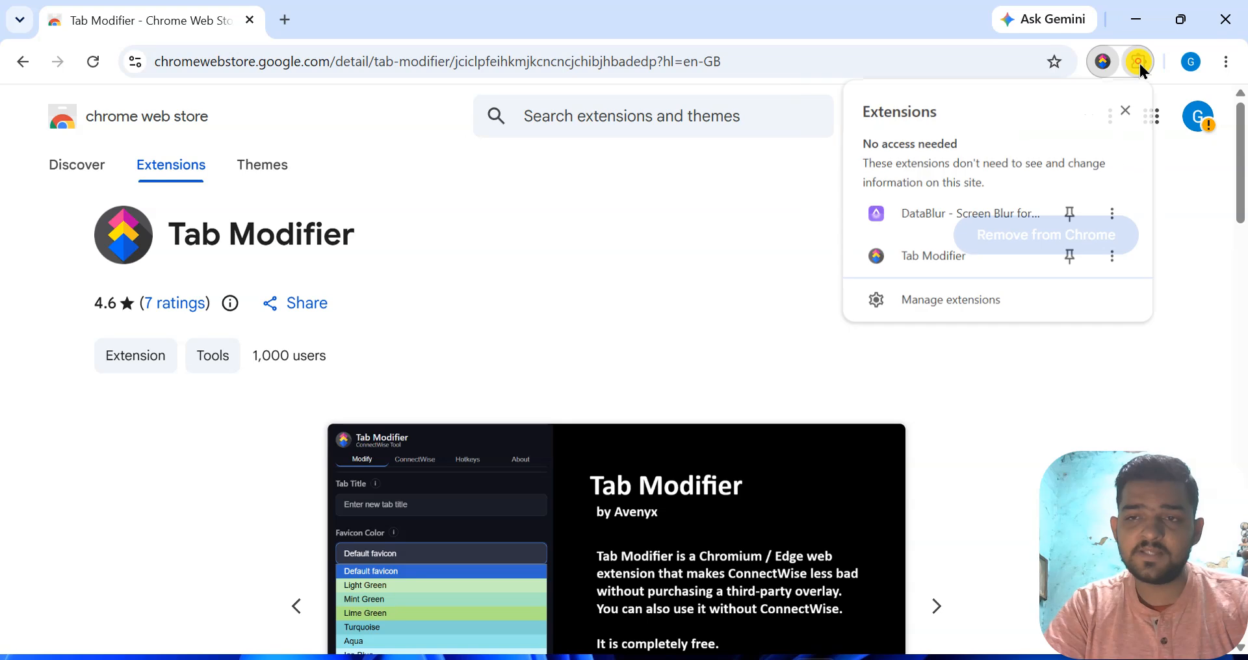
click(1068, 256)
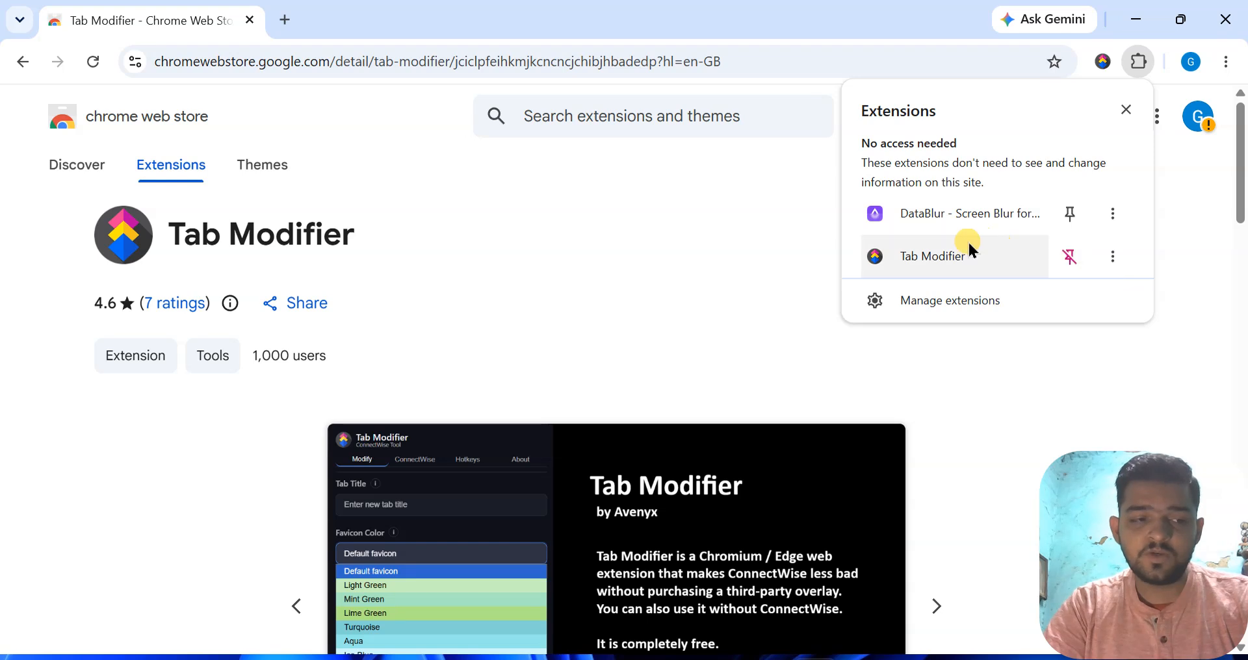
- Use Tab Modifier to apply the tab title "work" and a Turquoise favicon color to the web store tab
click(1103, 65)
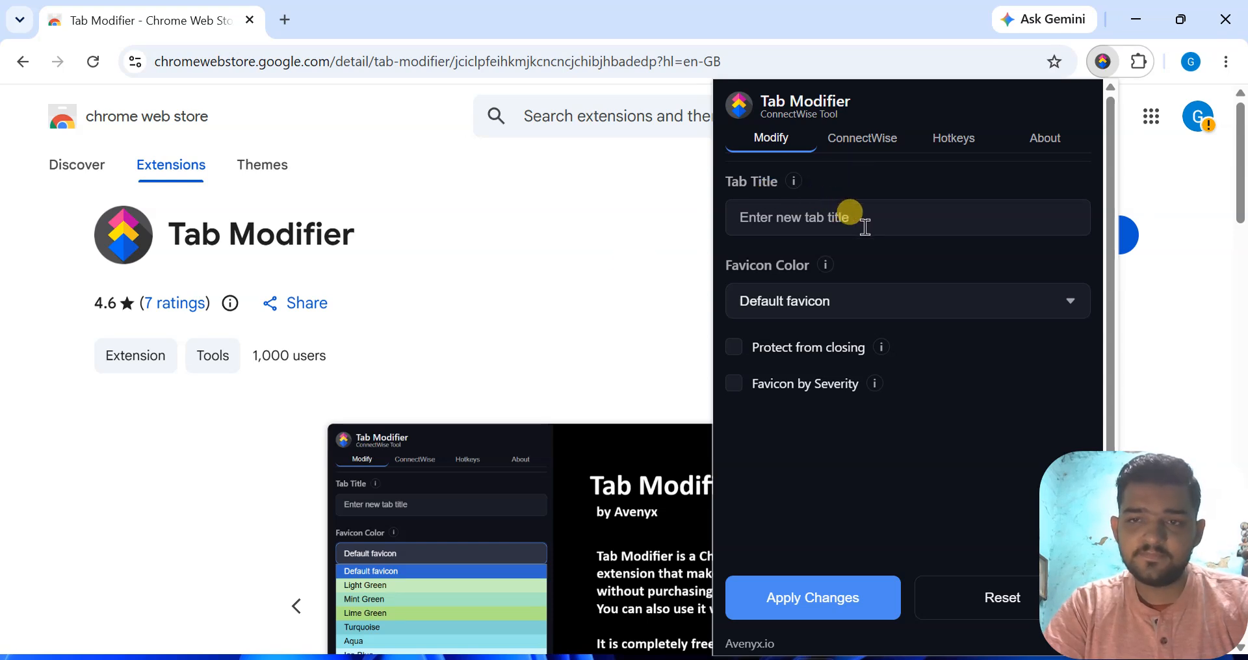
click(865, 226)
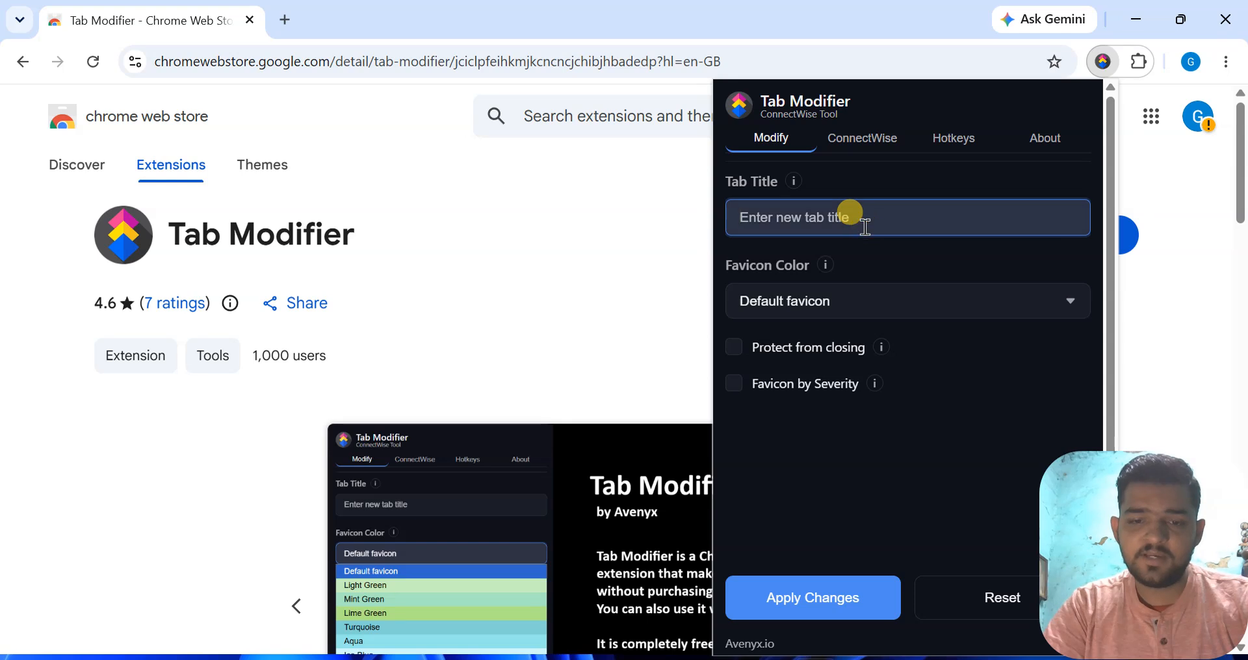
text(work)
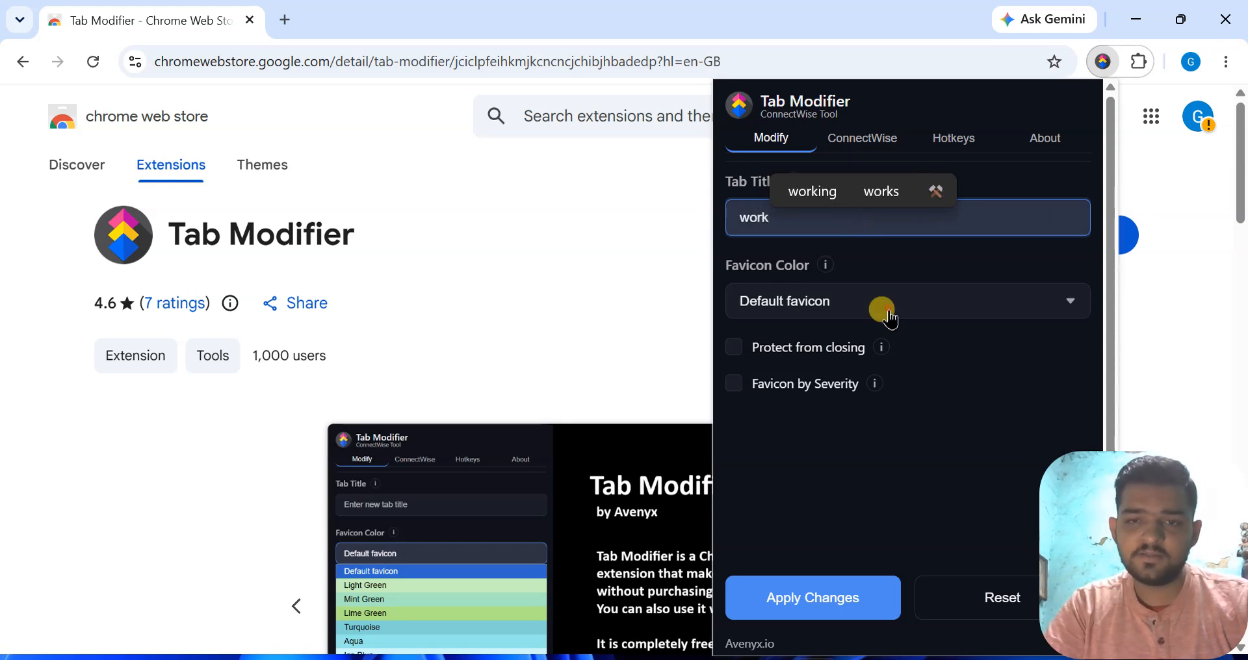
click(890, 319)
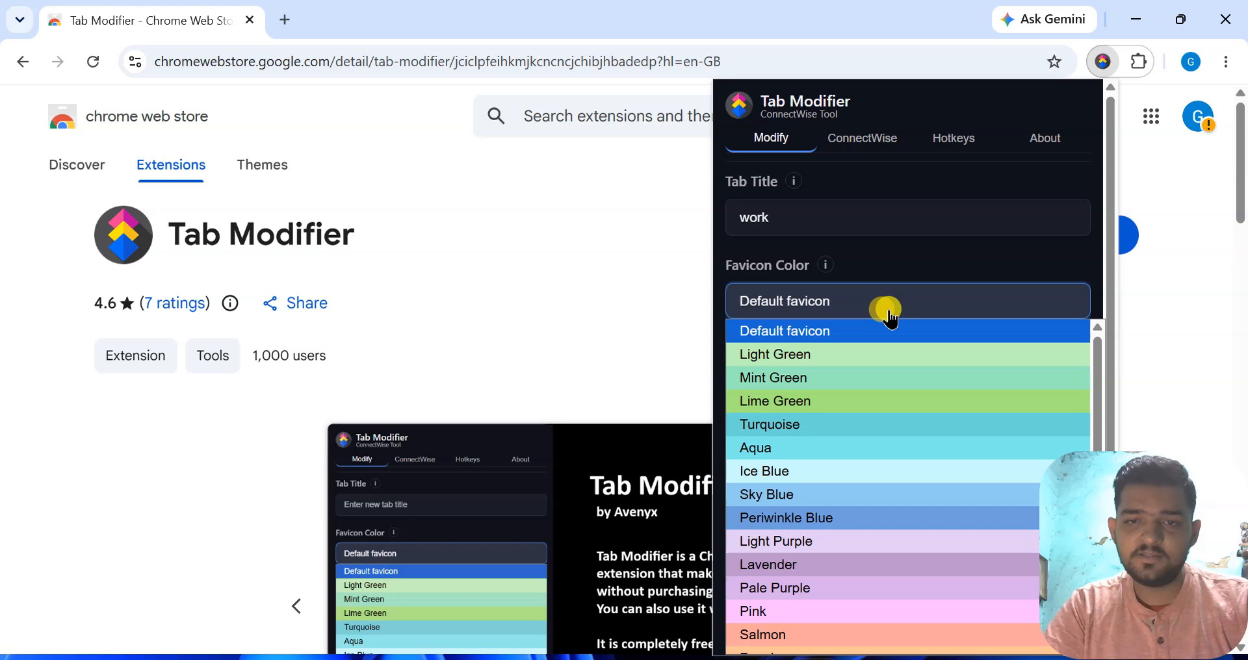
click(852, 425)
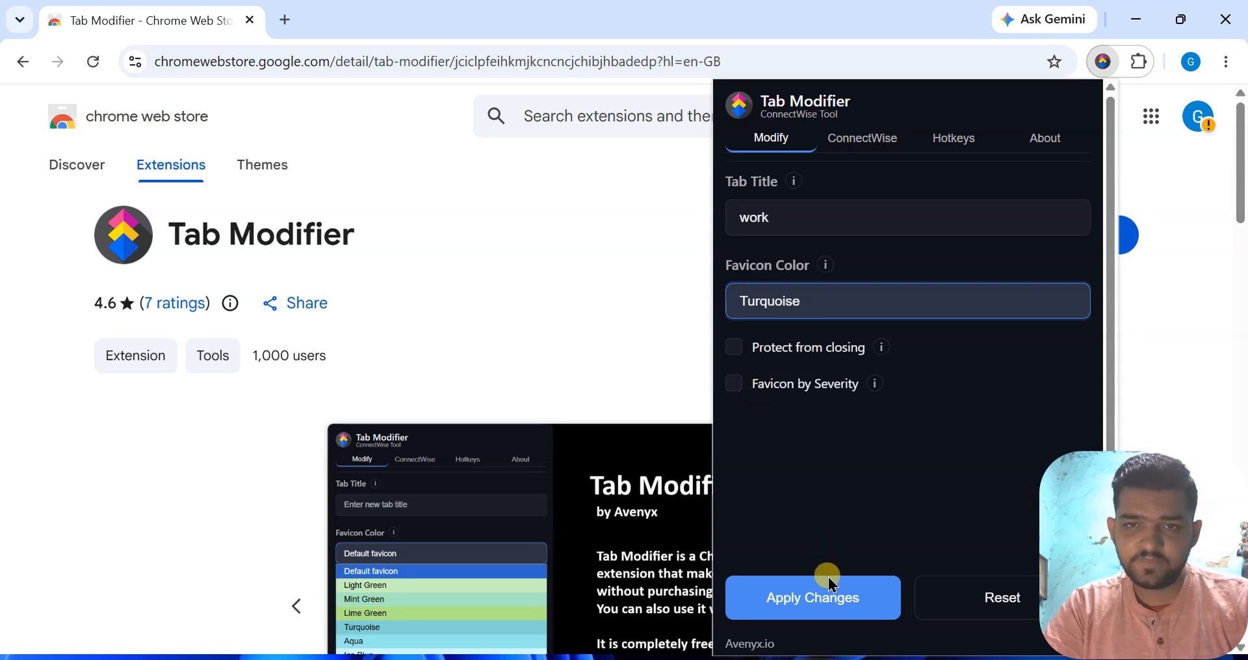
click(829, 599)
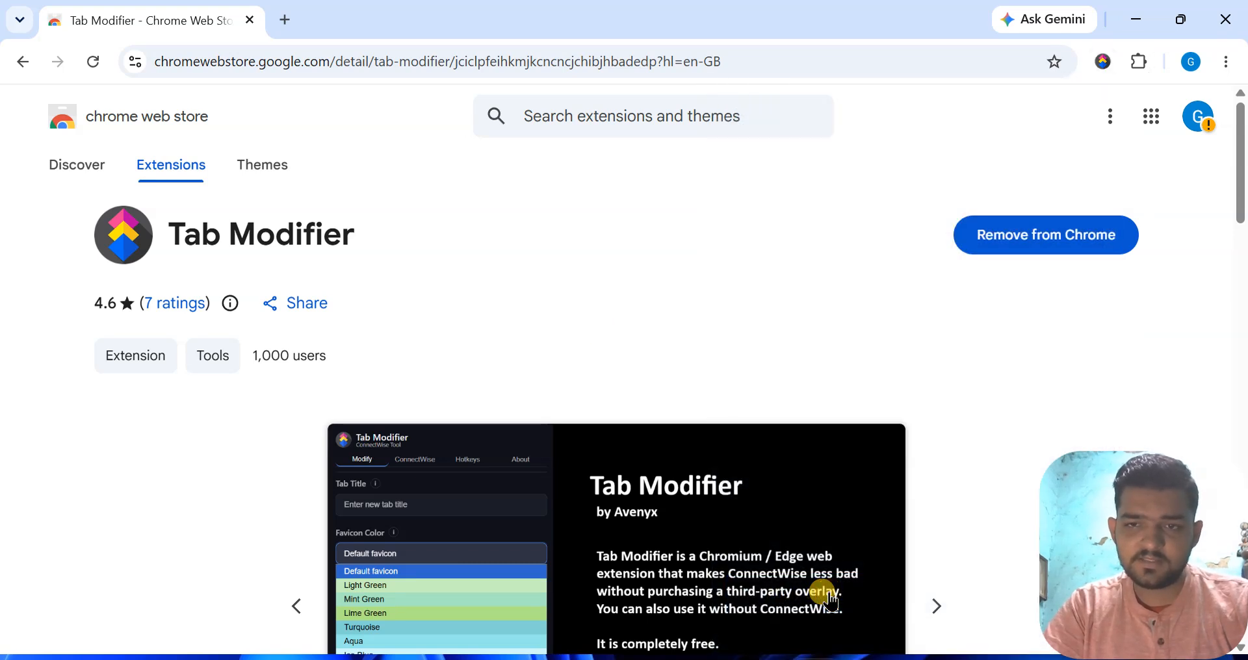
- Open a new tab and review Tab Modifier's ConnectWise, Hotkeys and About sections
click(284, 16)
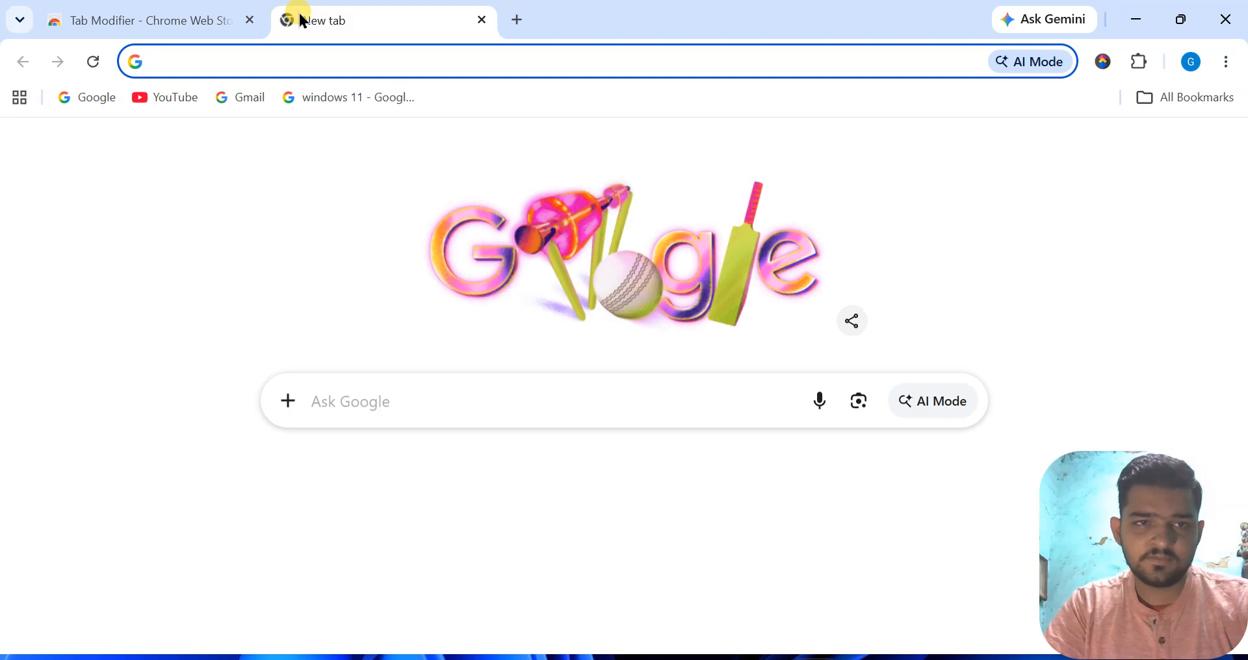
click(1103, 62)
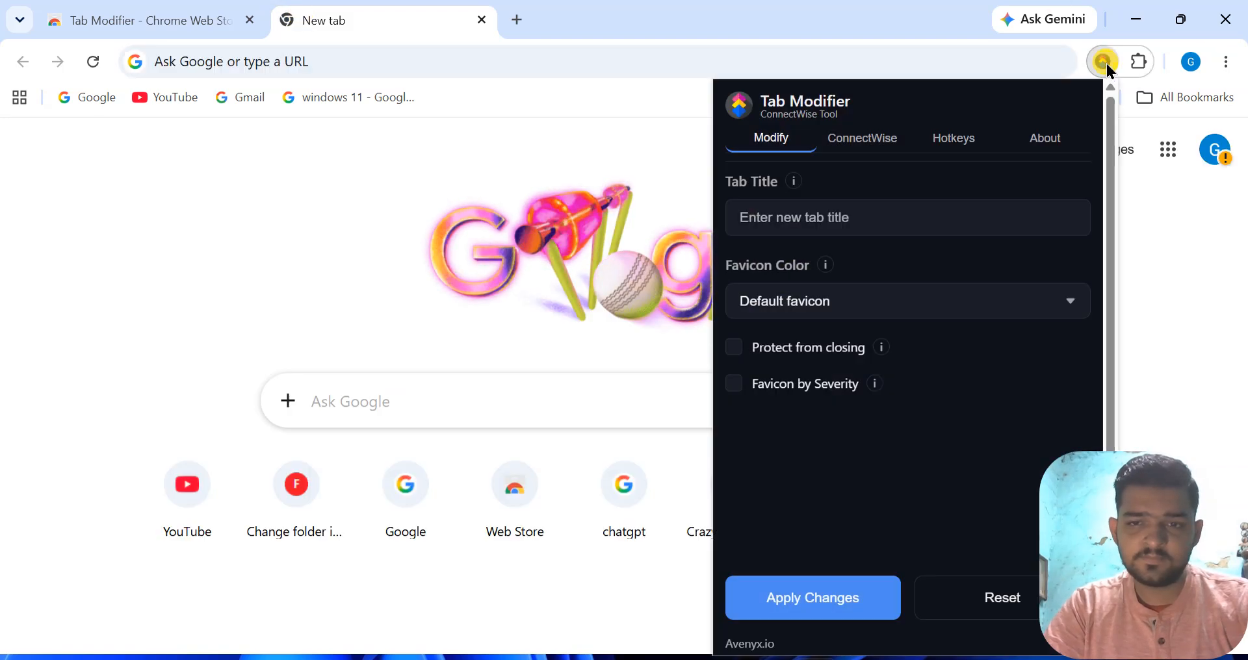
click(874, 144)
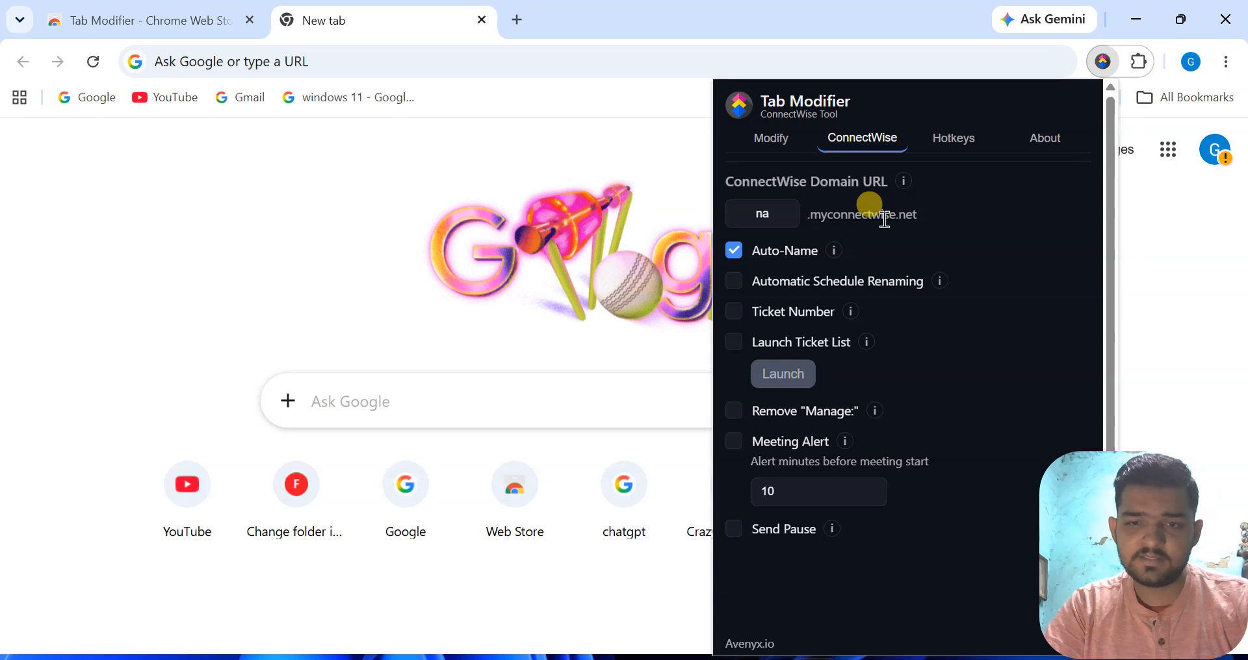
click(948, 144)
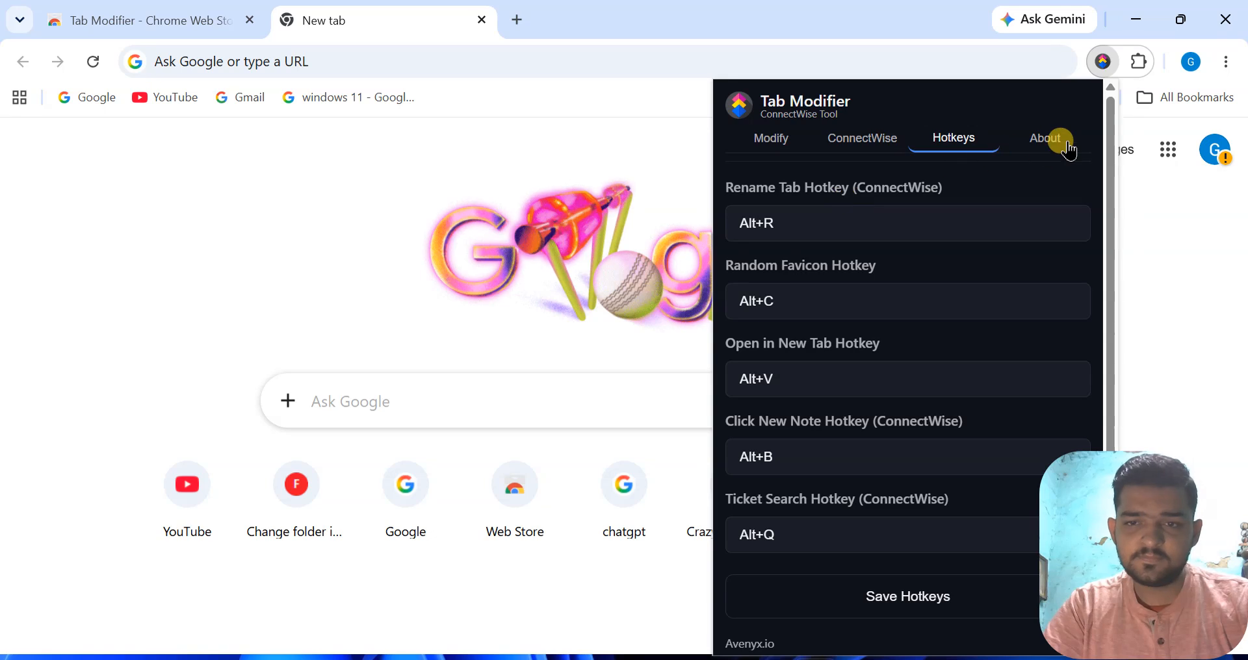
click(1066, 148)
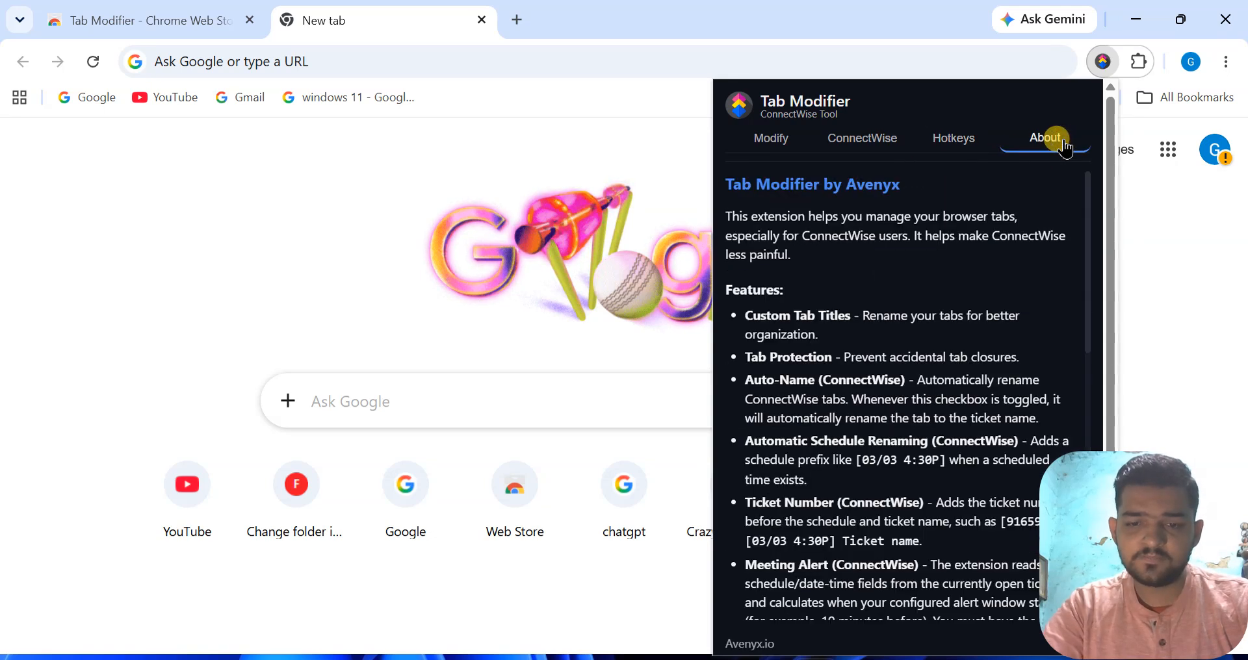
- Search Google for "chatgpt" in the current empty tab
click(476, 52)
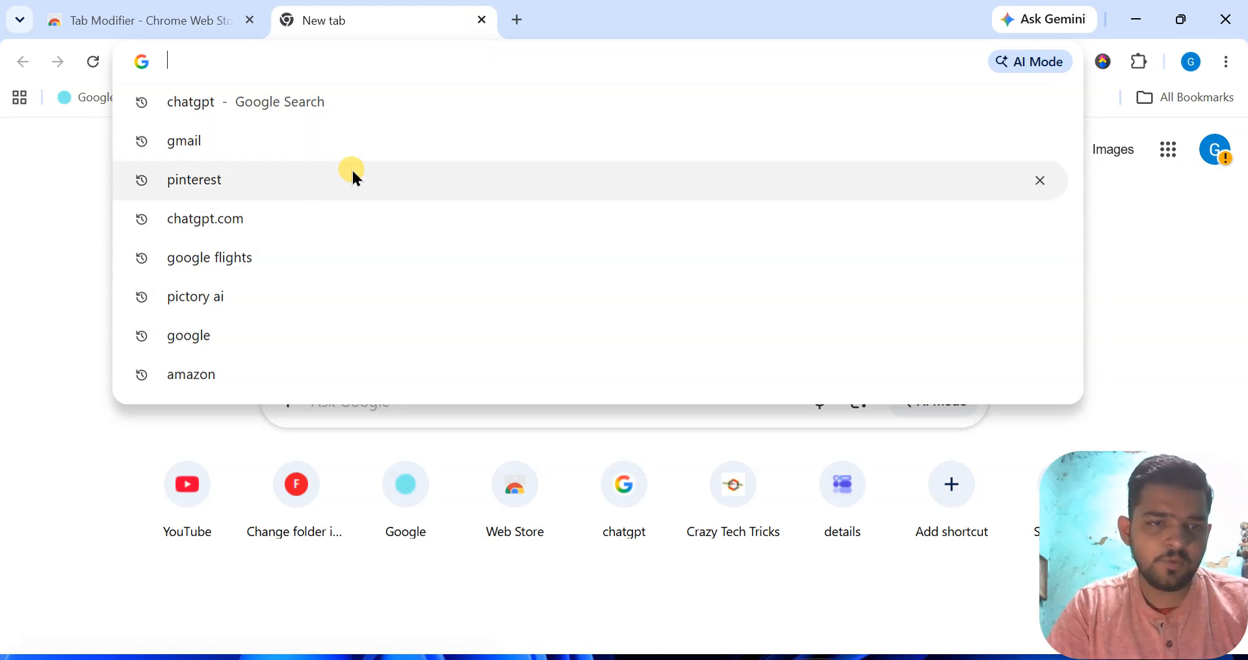
click(334, 110)
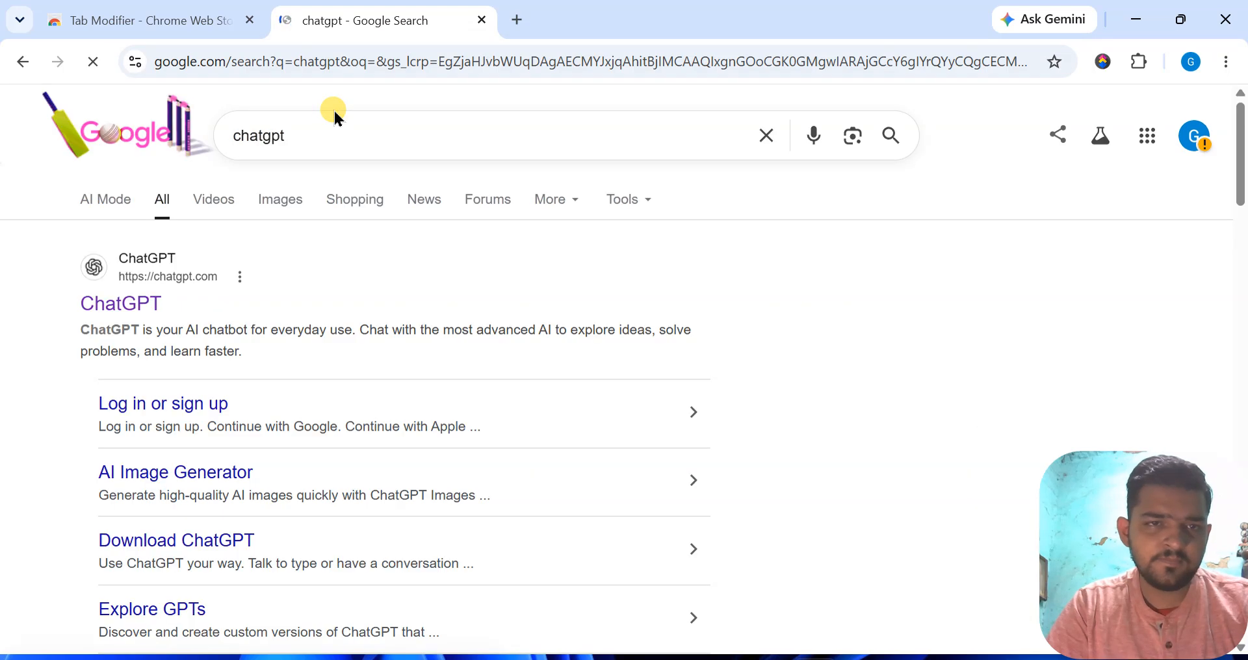
- Use Tab Modifier to apply the title "ai productivity" and a Lime Green favicon color to the chatgpt search tab
click(1104, 61)
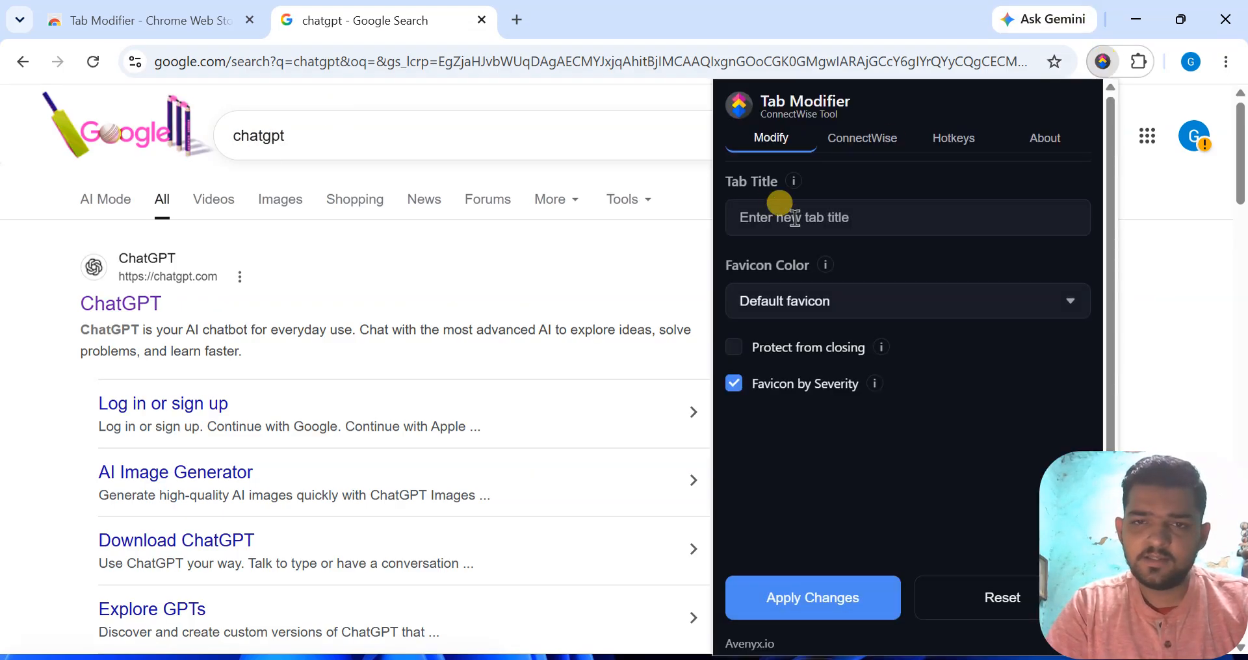
click(816, 225)
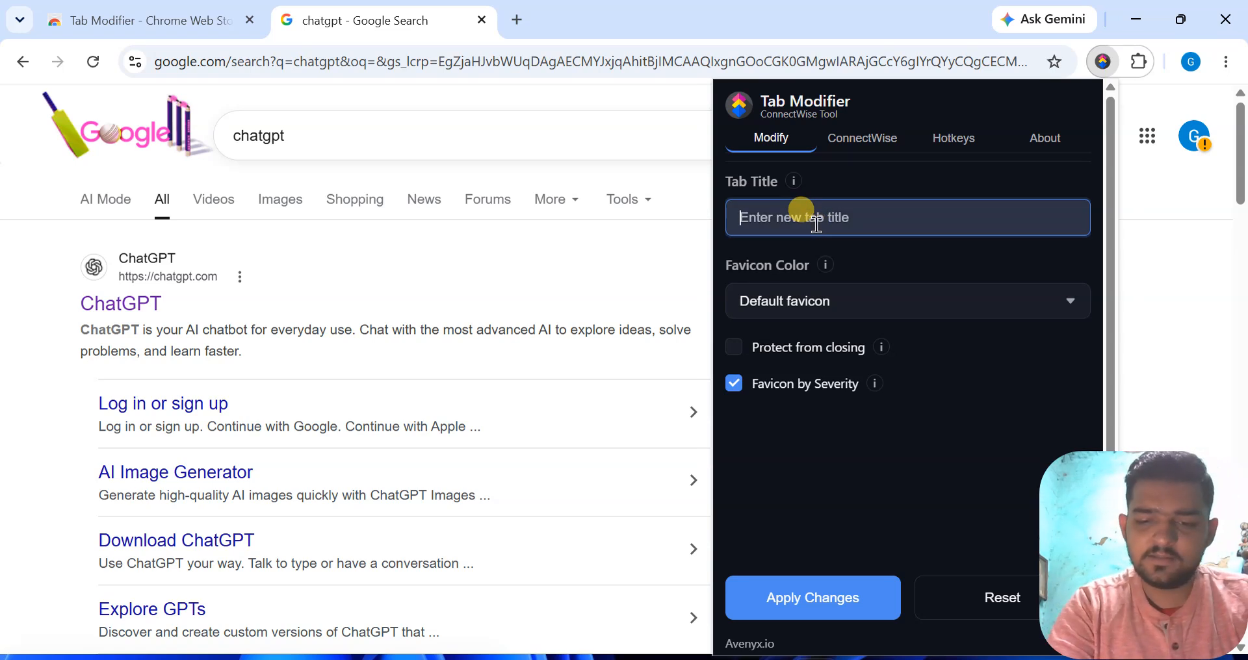
text(ai p)
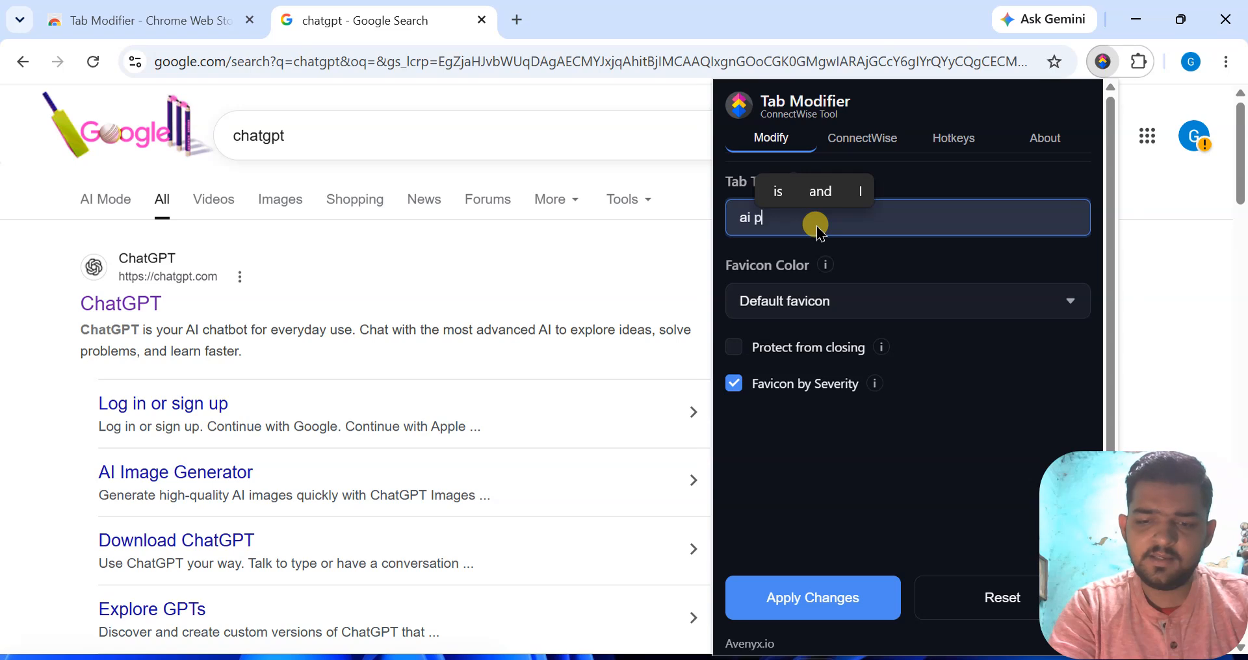
text(roduc)
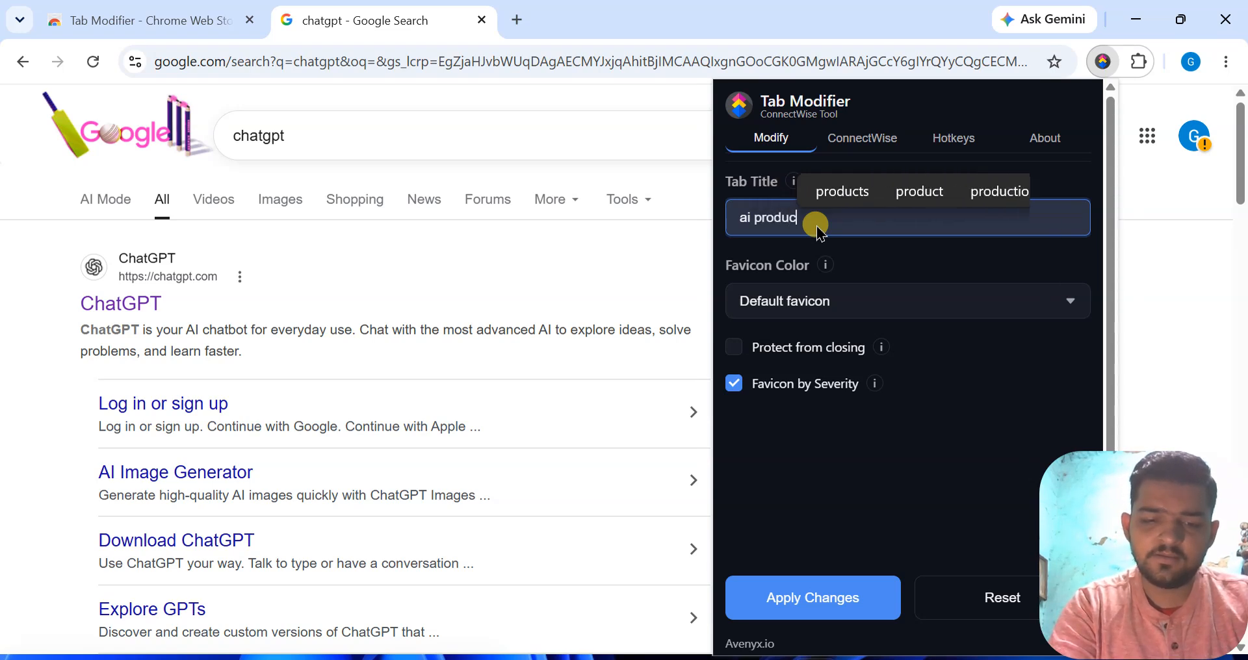
text(tivity)
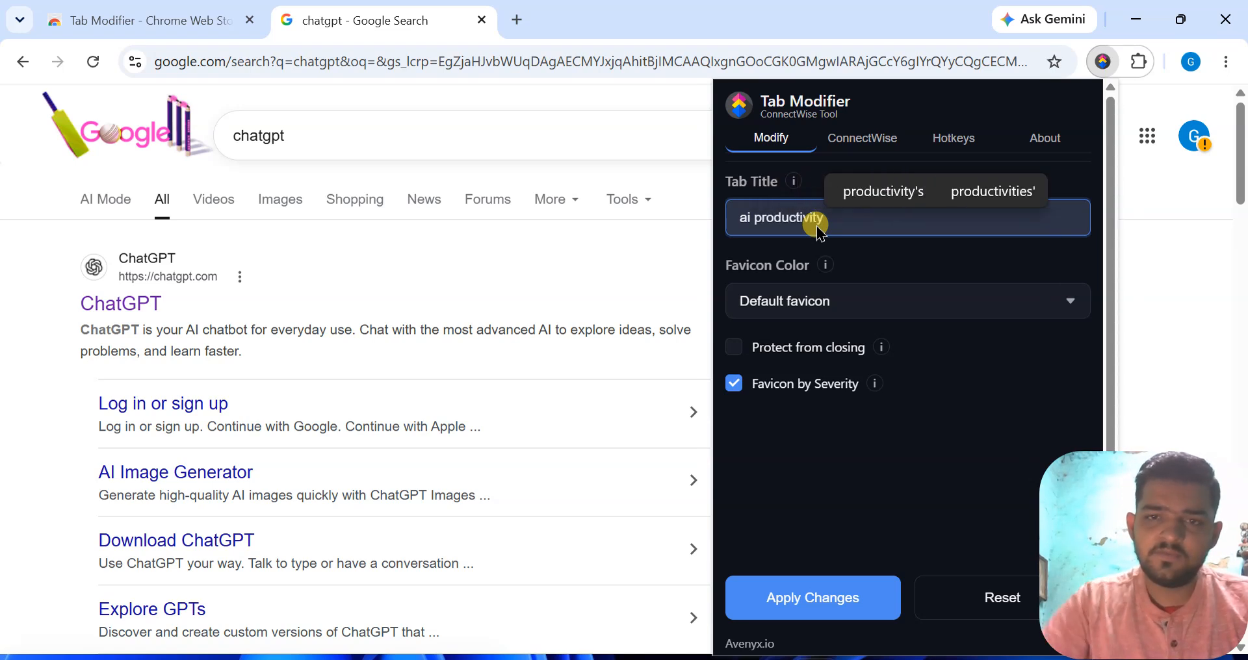
click(839, 296)
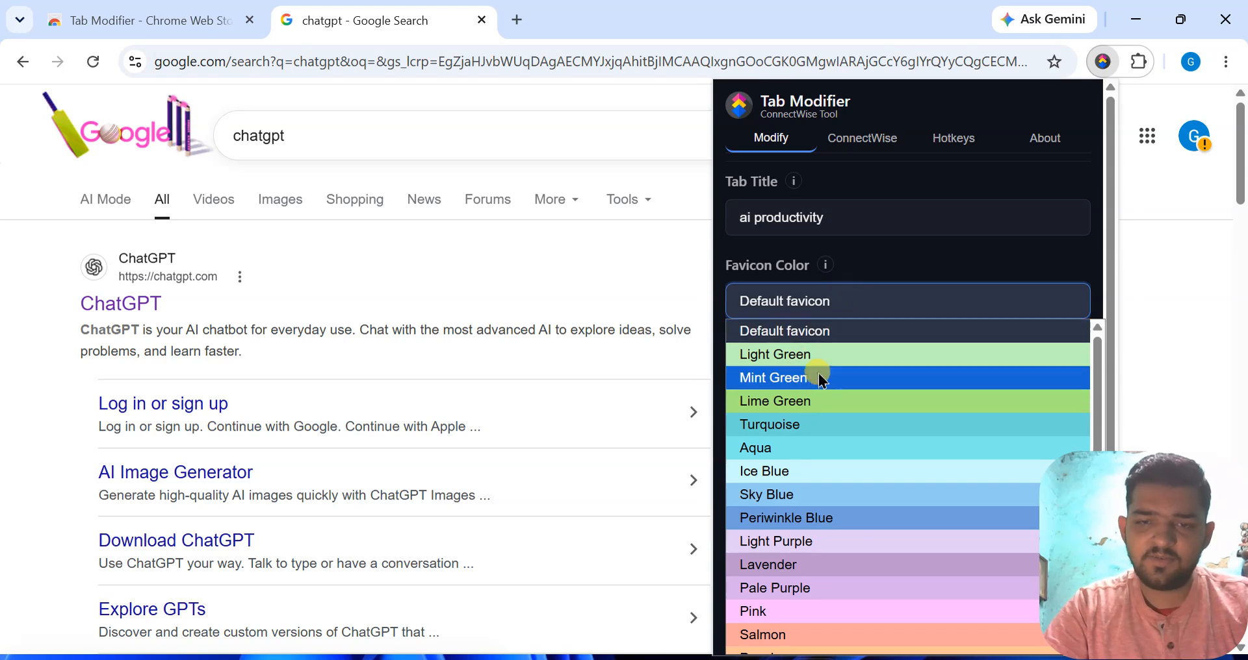
click(815, 398)
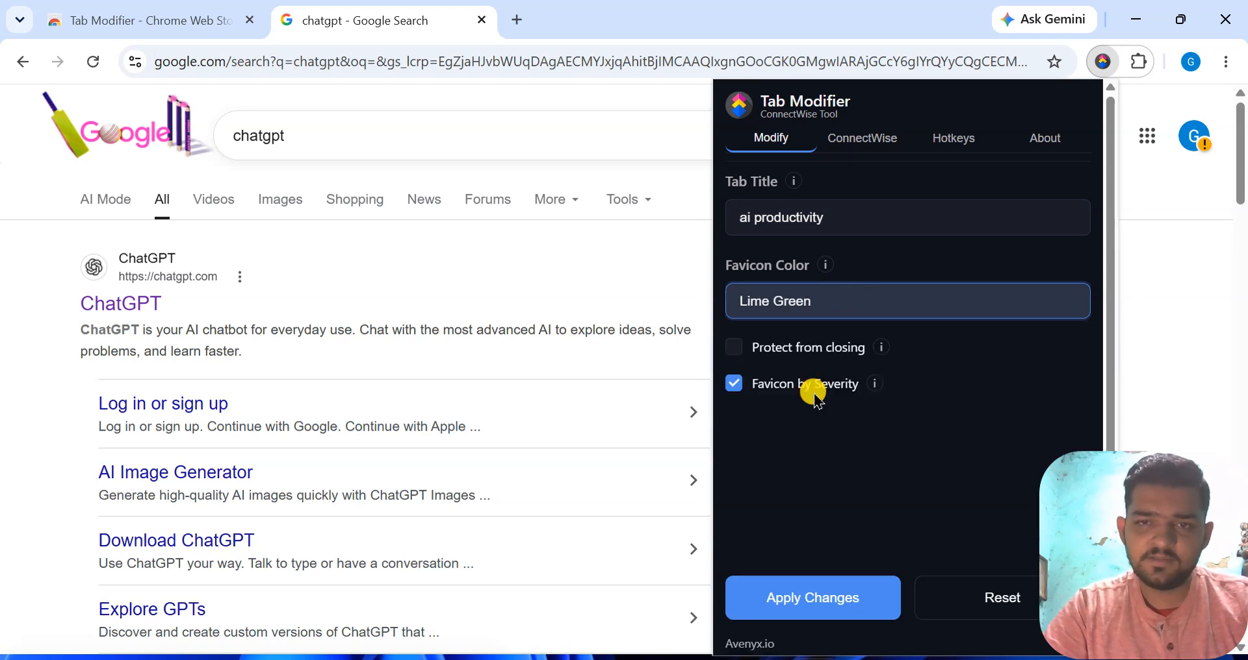
click(864, 137)
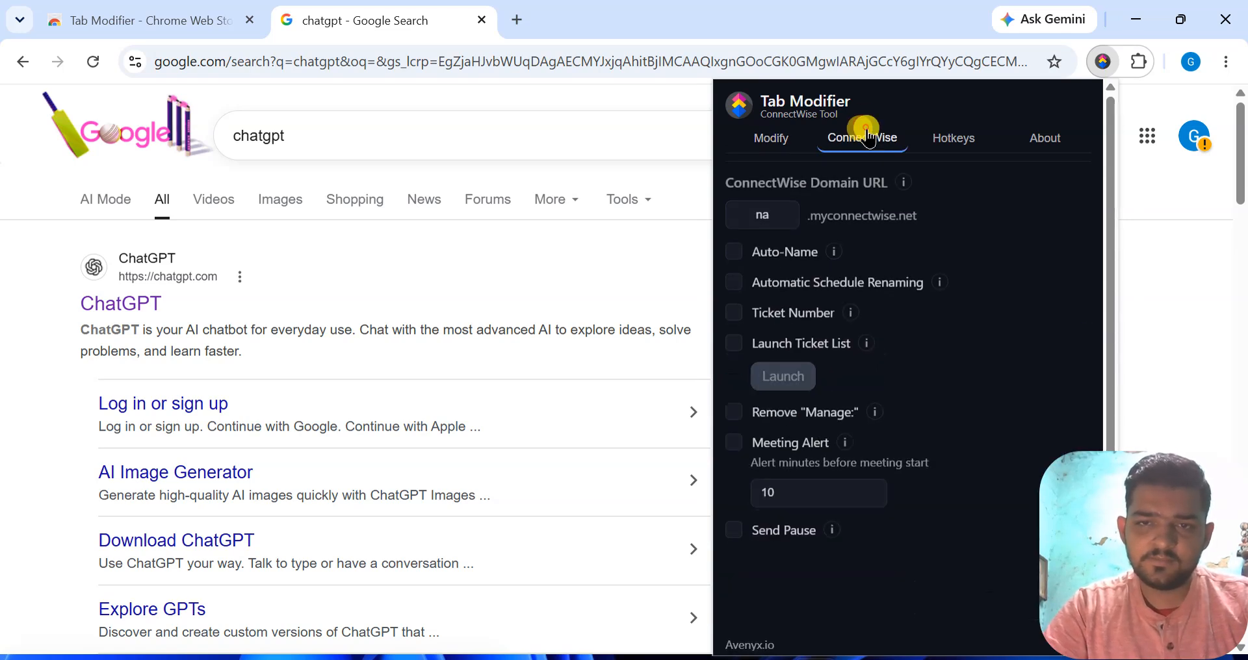
click(768, 156)
click(818, 598)
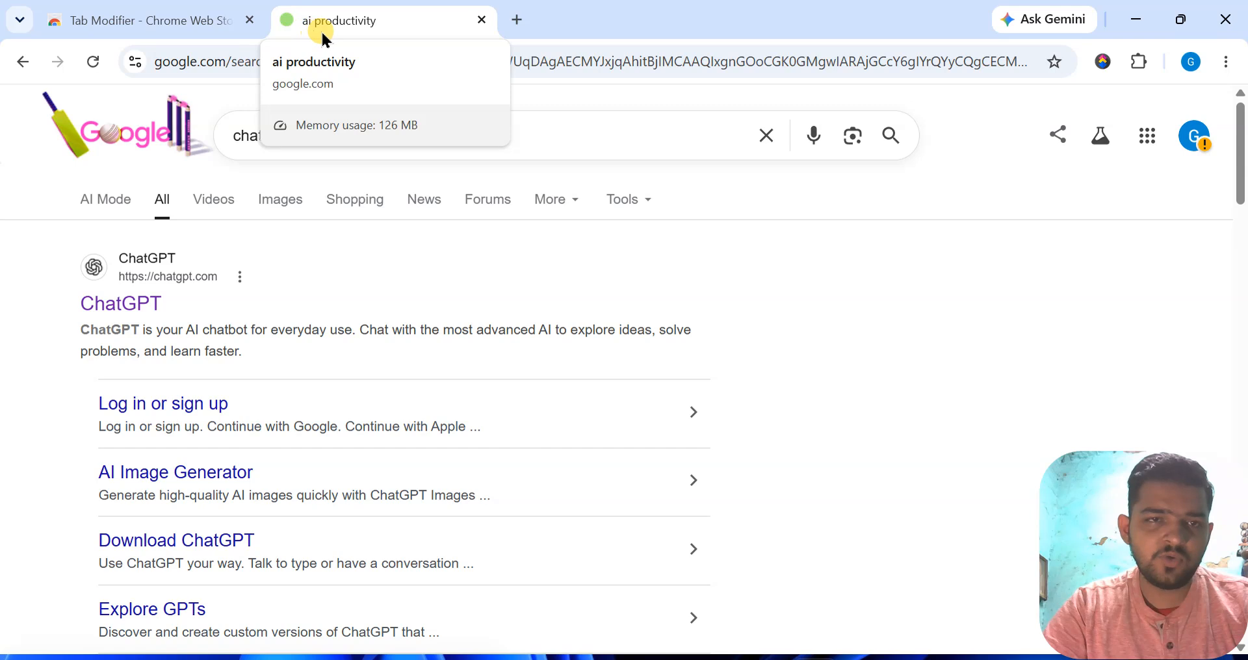
- Open another new tab and run a second Google search for "chatgpt" there
click(518, 19)
text(ch)
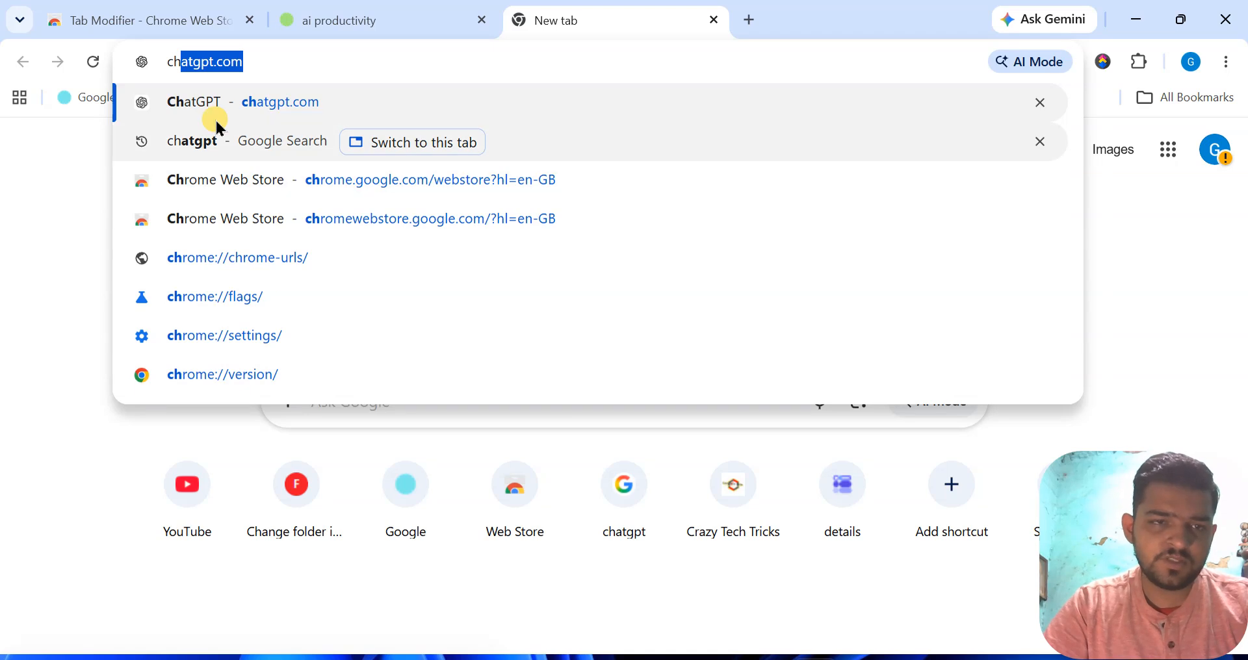
key(End)
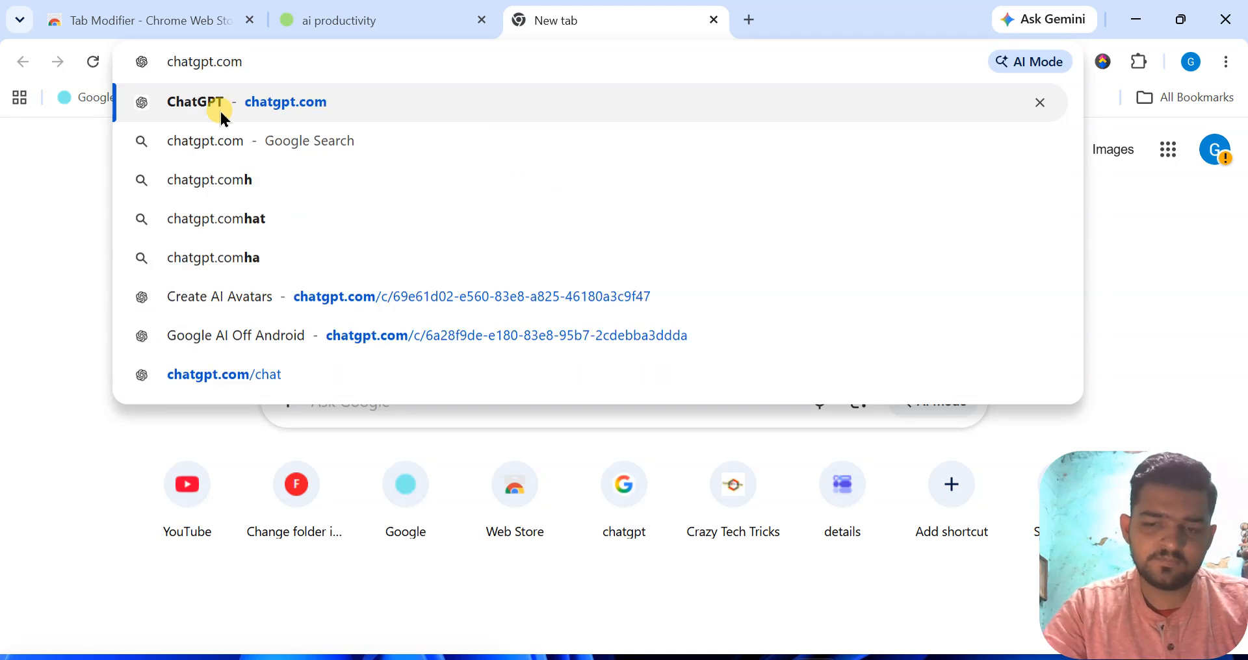
key(BackSpace)
key(BackSpace)
key(BackSpace)
key(BackSpace)
click(220, 109)
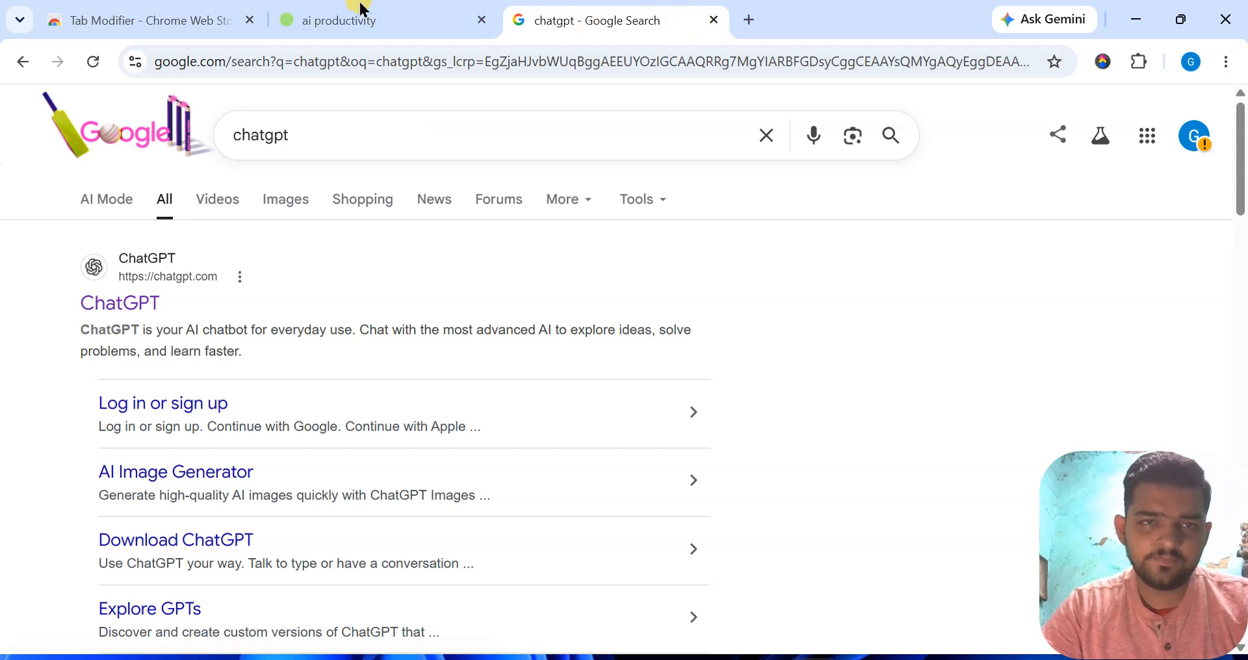
- Close the second chatgpt search tab and open the bookmarked Google homepage in a new tab
click(340, 15)
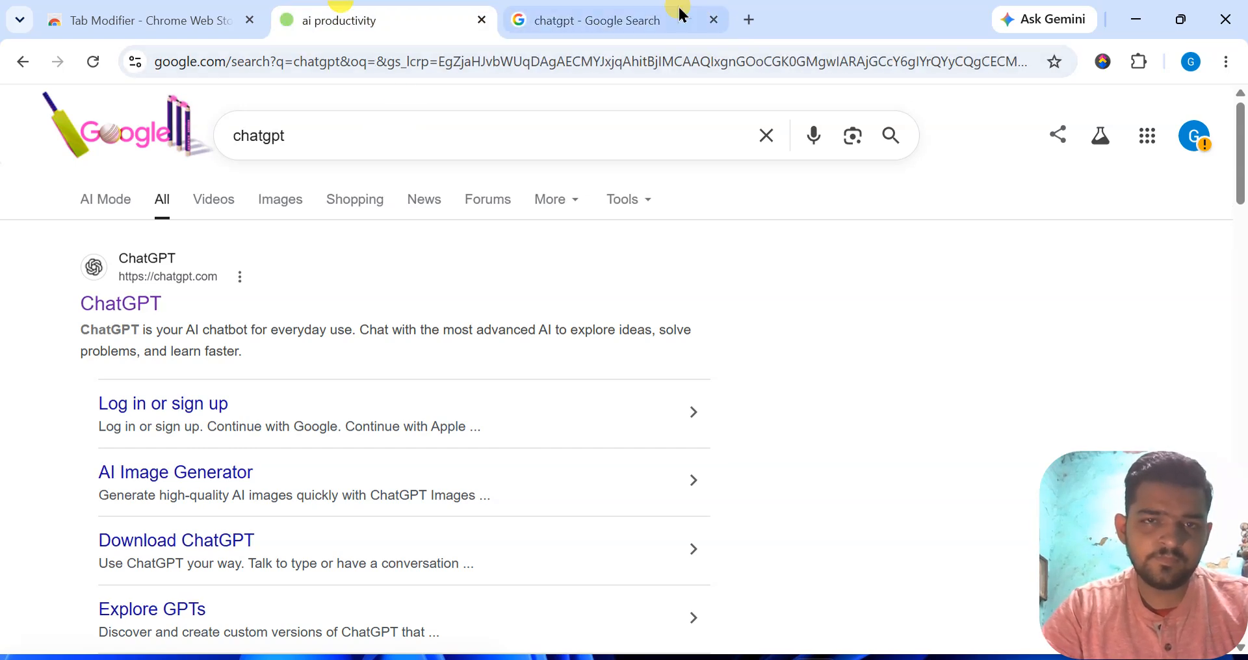
click(717, 20)
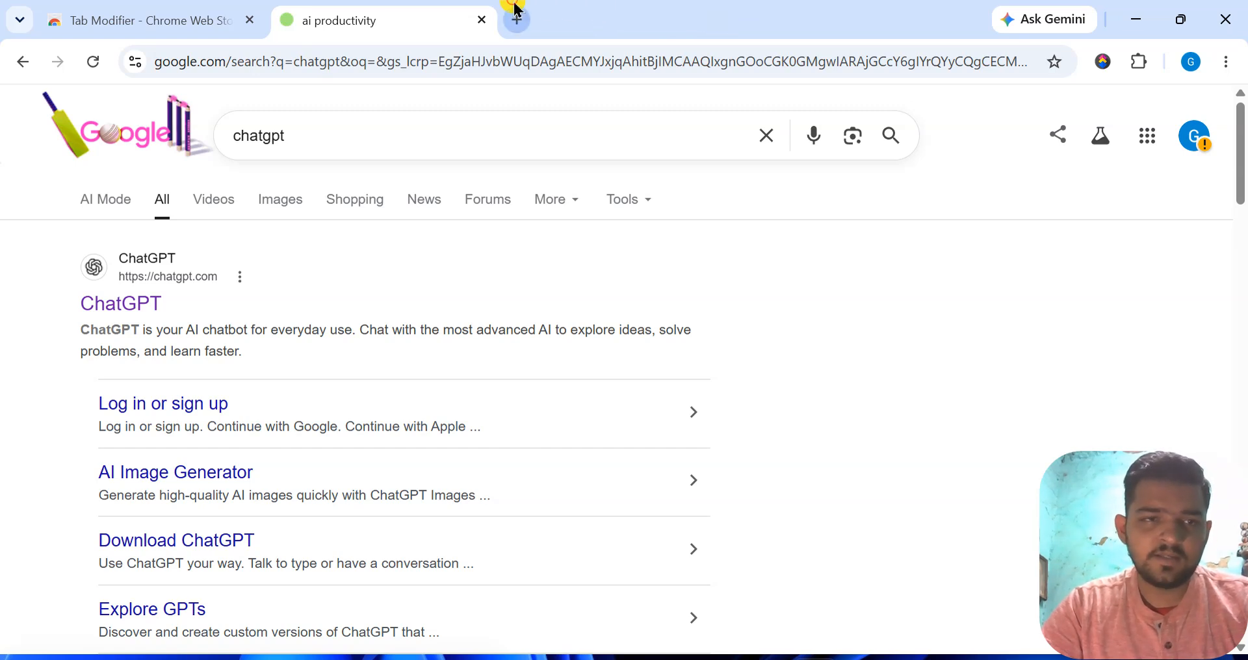
click(517, 10)
click(99, 99)
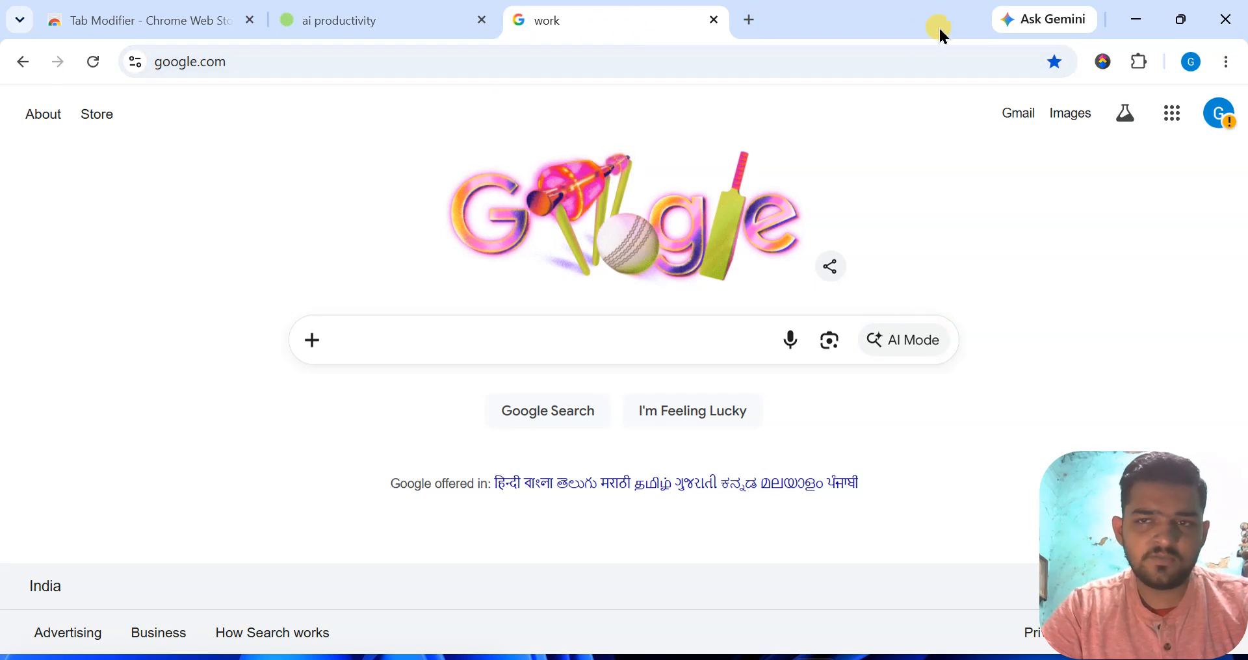
- Use Tab Modifier to apply a Lavender favicon color to the "work" tab showing the Google homepage
click(1105, 62)
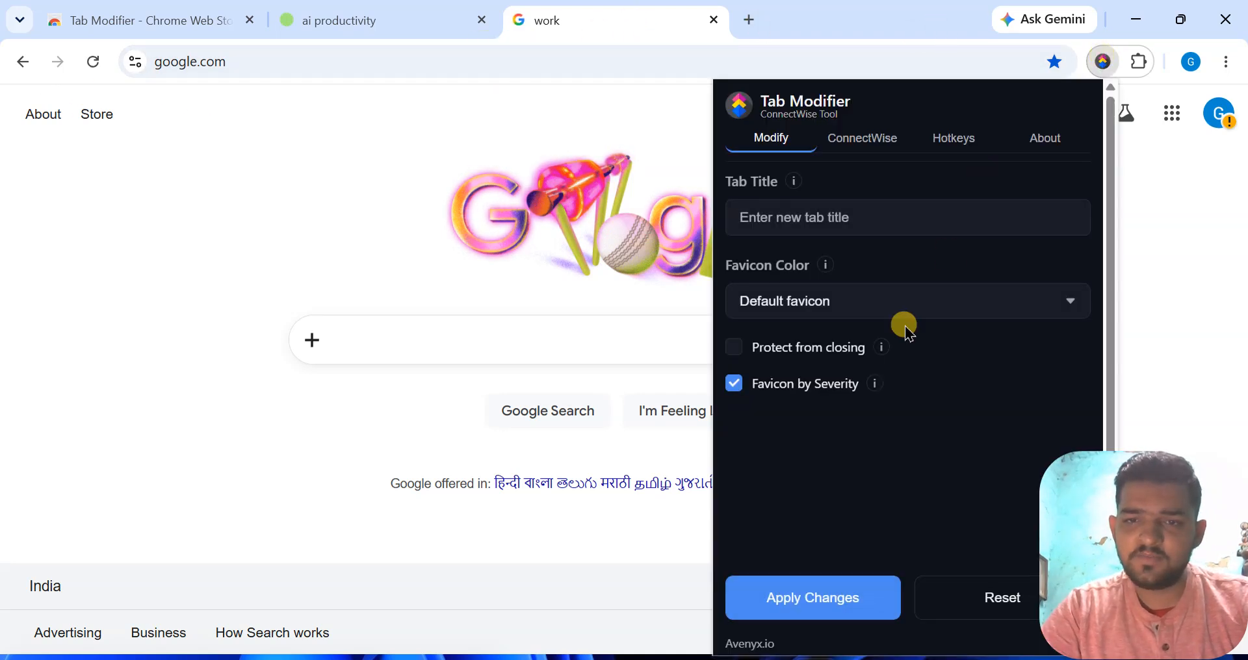
click(899, 319)
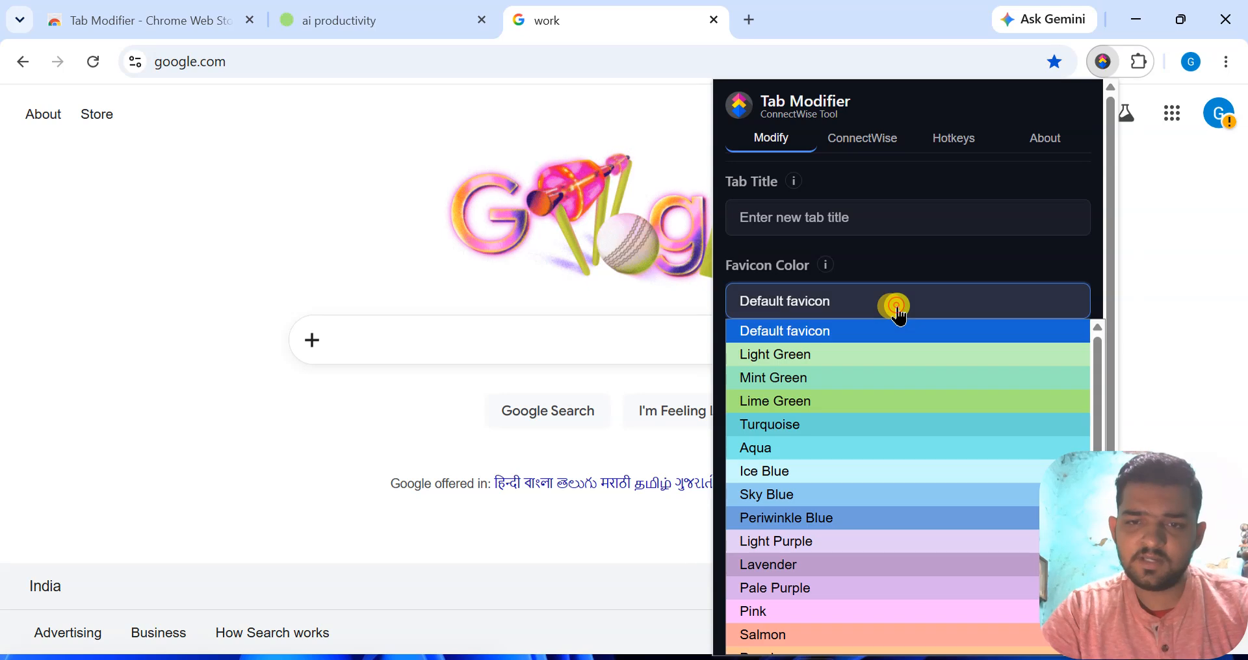
click(838, 564)
click(811, 598)
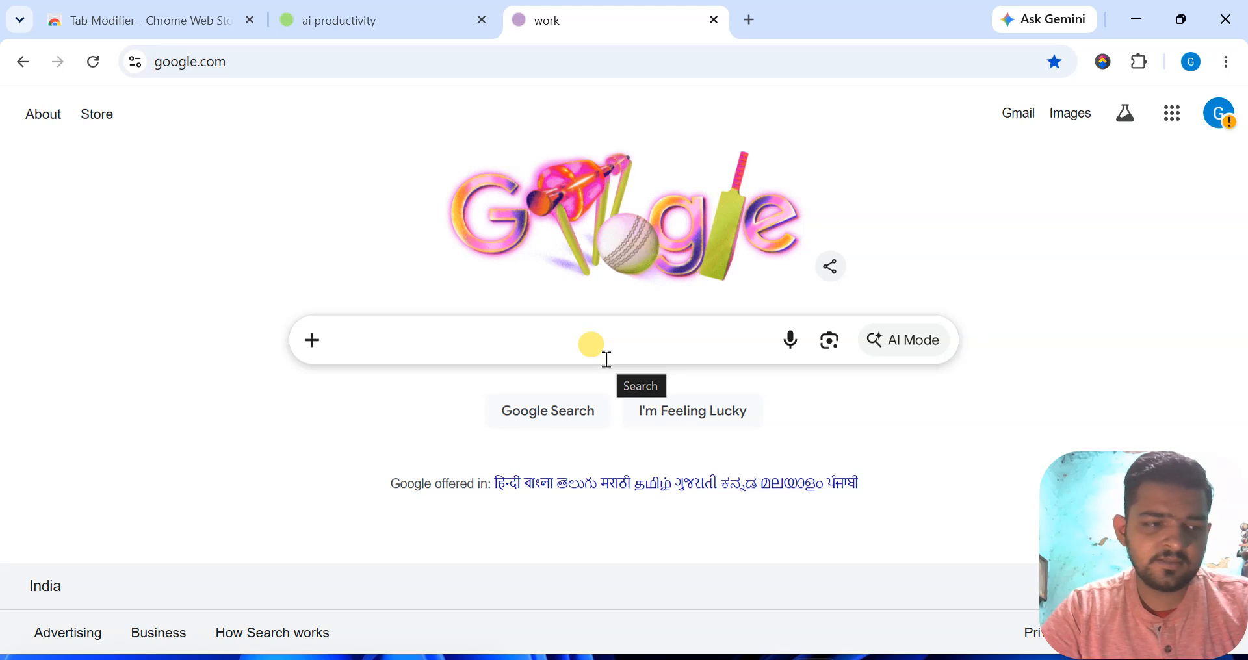
- Review Tab Modifier's ConnectWise options and Hotkeys section again
click(1103, 62)
click(864, 144)
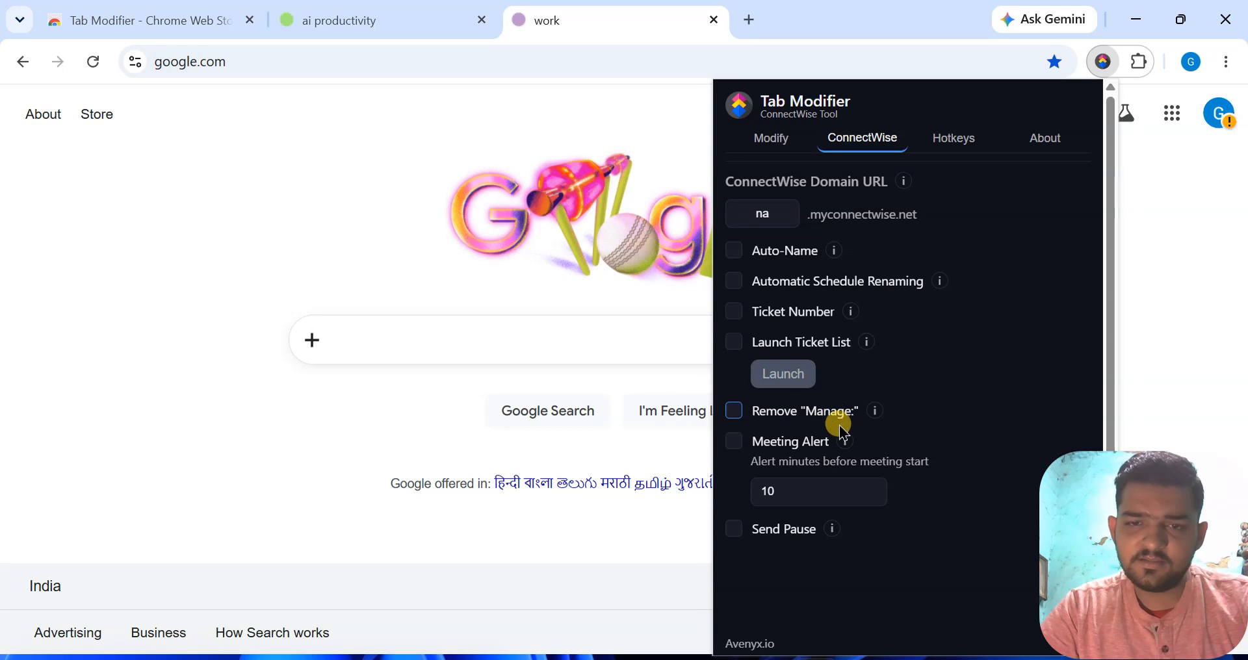
click(955, 150)
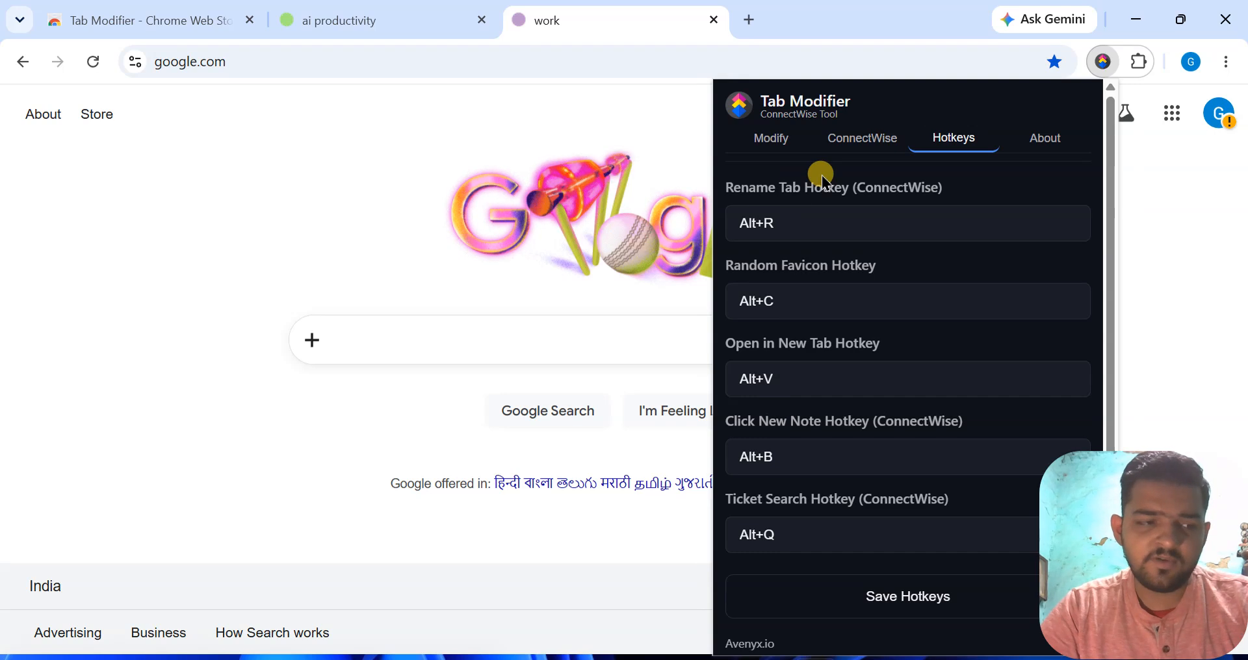
- Enable Protect from closing for the "work" tab, read the option's description, and close that tab without applying the change
click(771, 140)
click(735, 349)
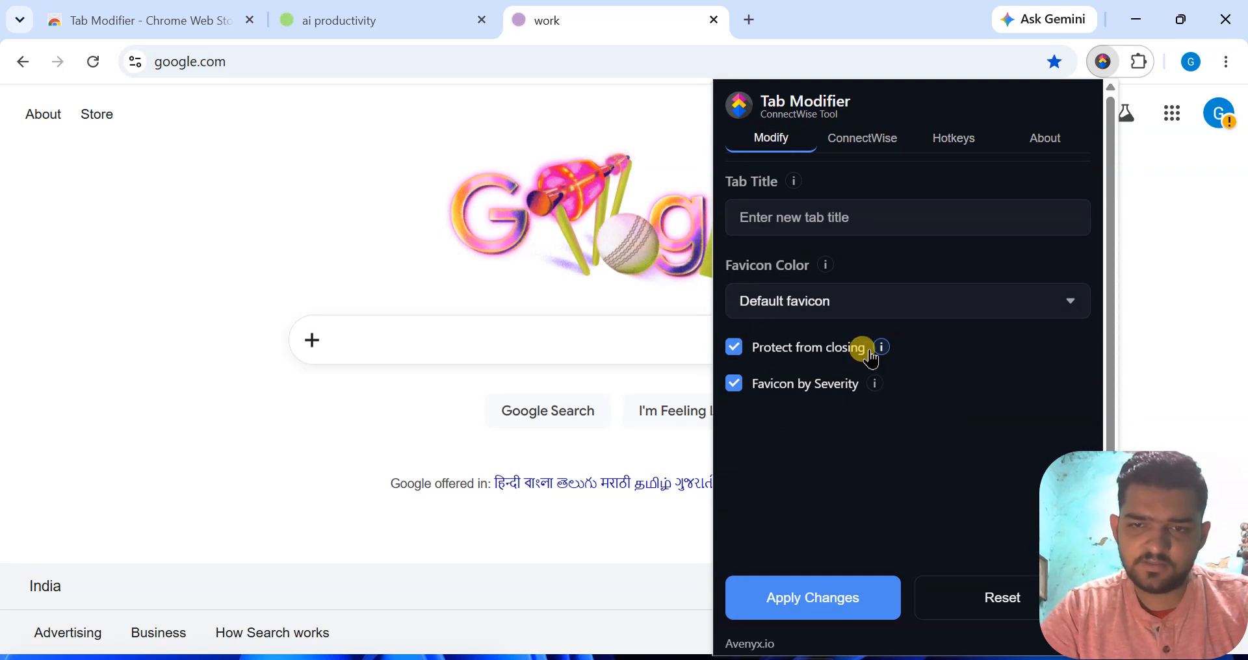
mouse_move(882, 350)
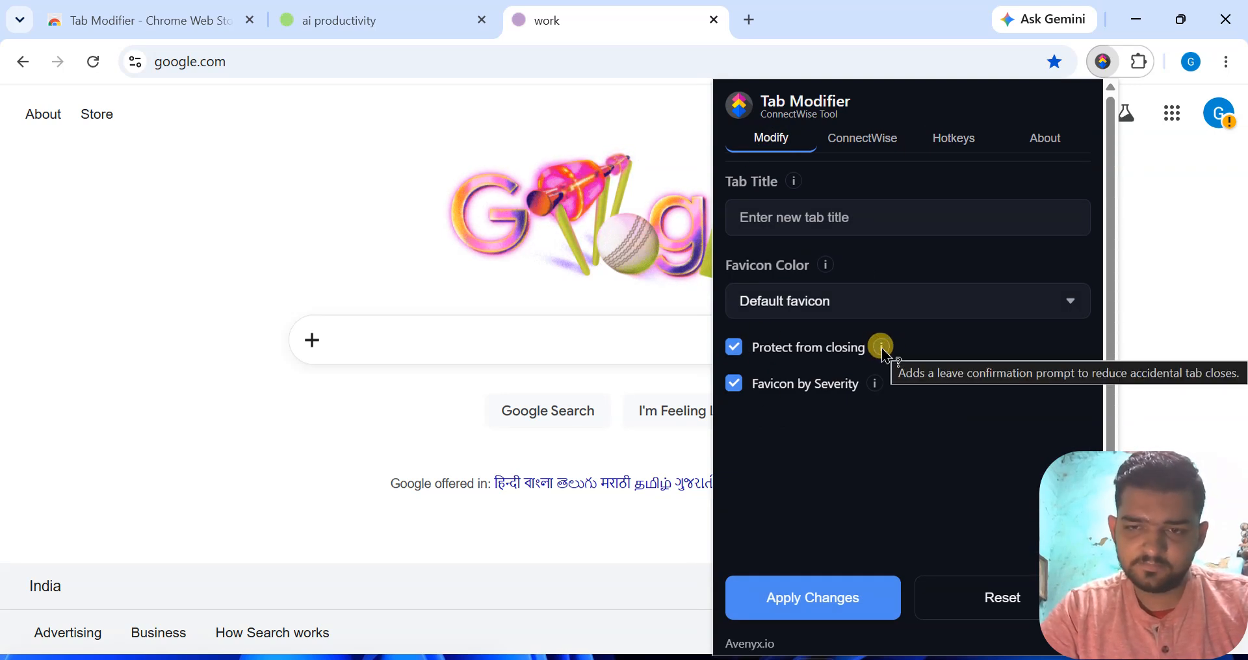
click(714, 22)
click(715, 21)
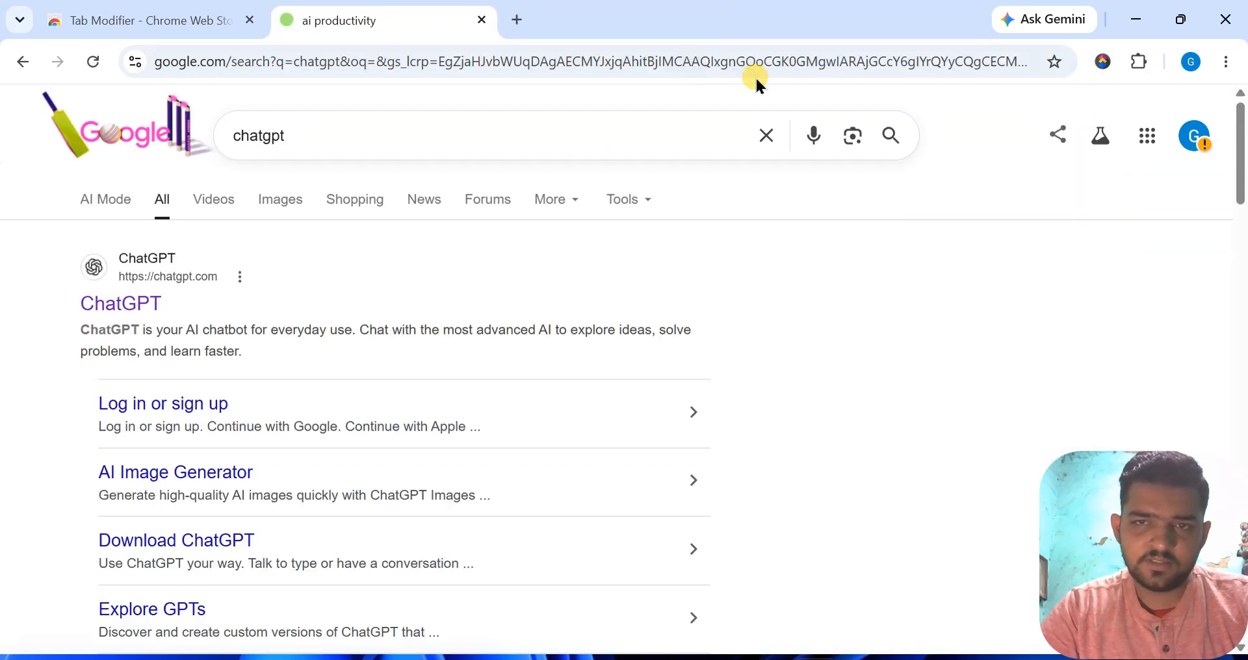
- Use Tab Modifier to apply the title "ai" with Protect from closing enabled to the chatgpt search tab
click(1105, 61)
click(739, 351)
text(ai)
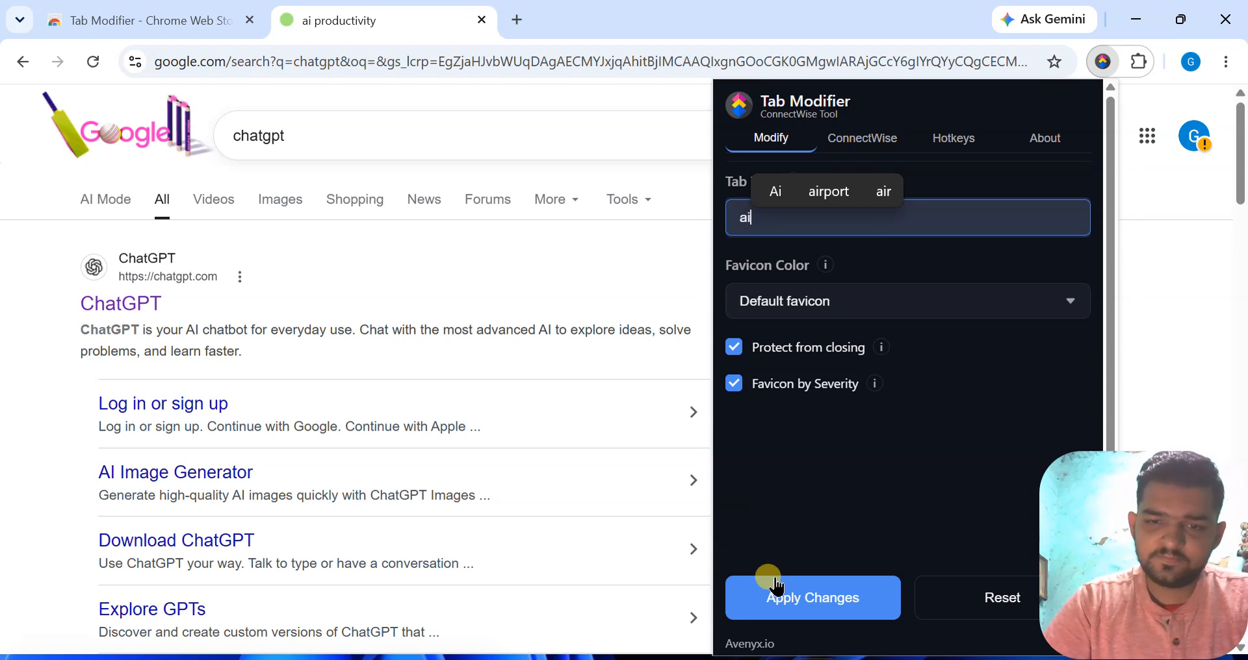
click(785, 597)
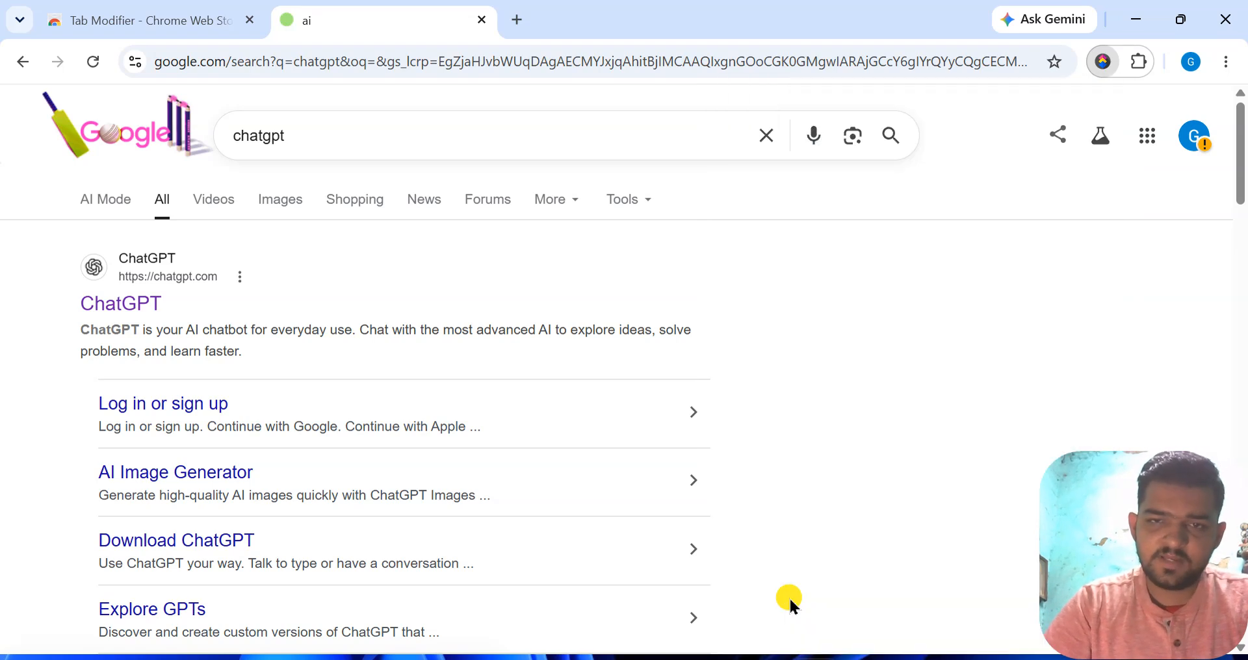
- Test the protection by trying to close the "ai" tab, choose to stay on the site, and minimize the browser window
click(481, 20)
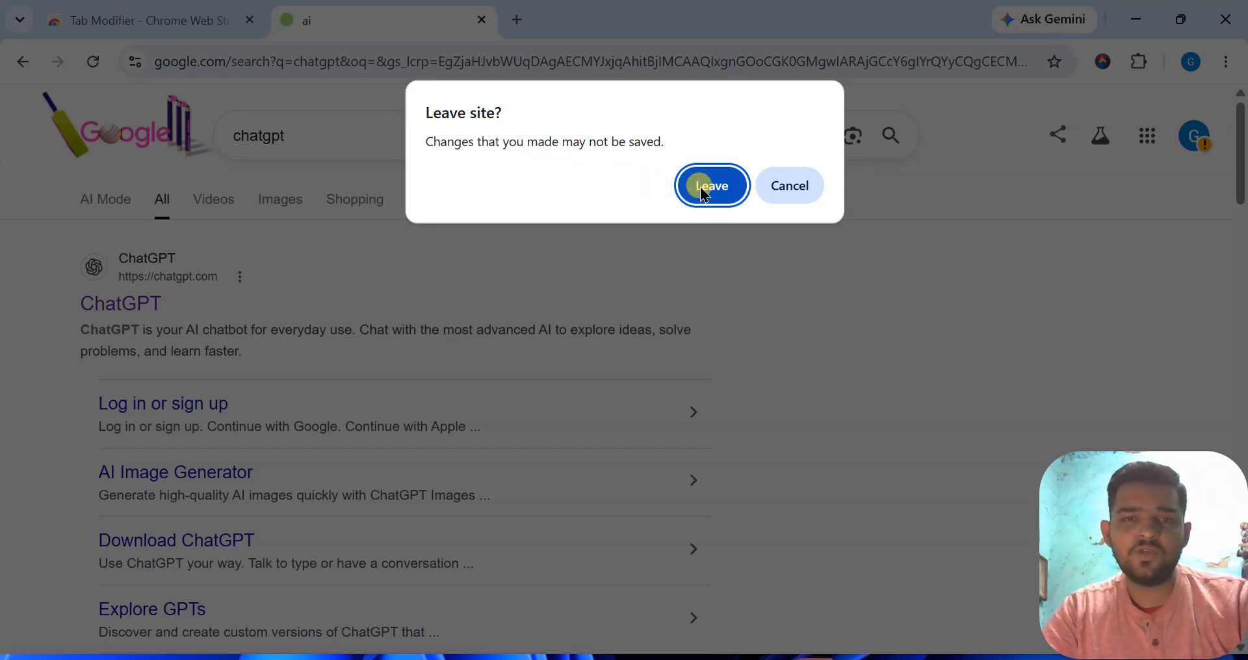
click(786, 189)
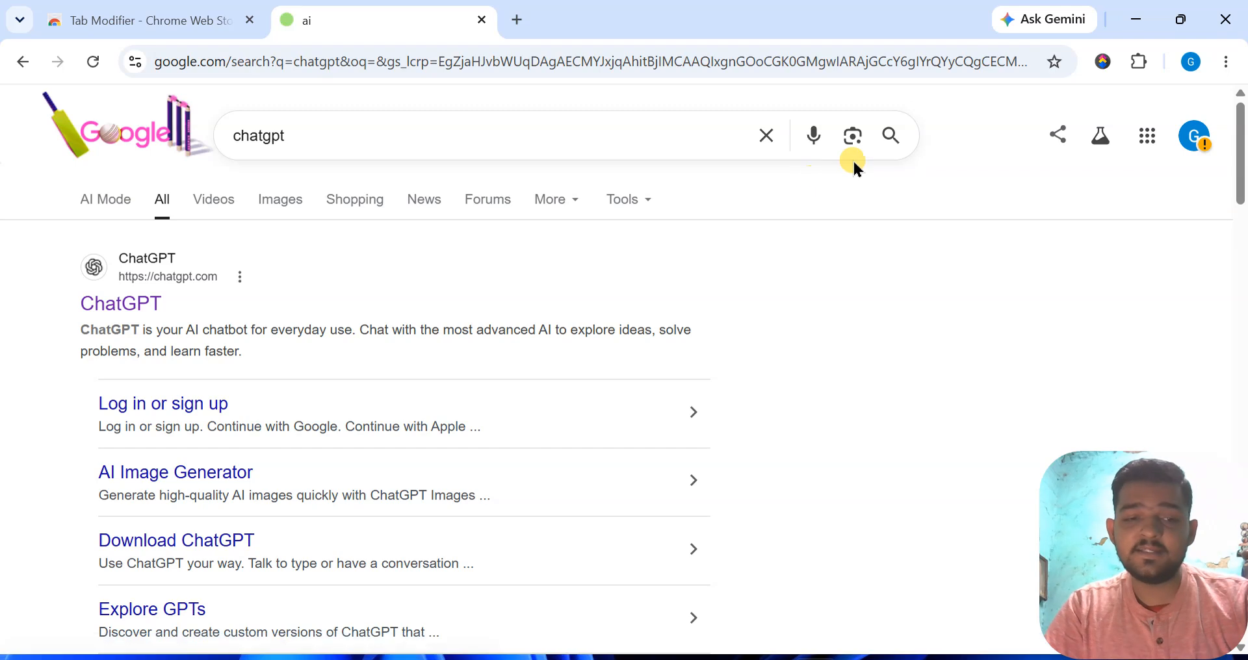
click(1132, 13)
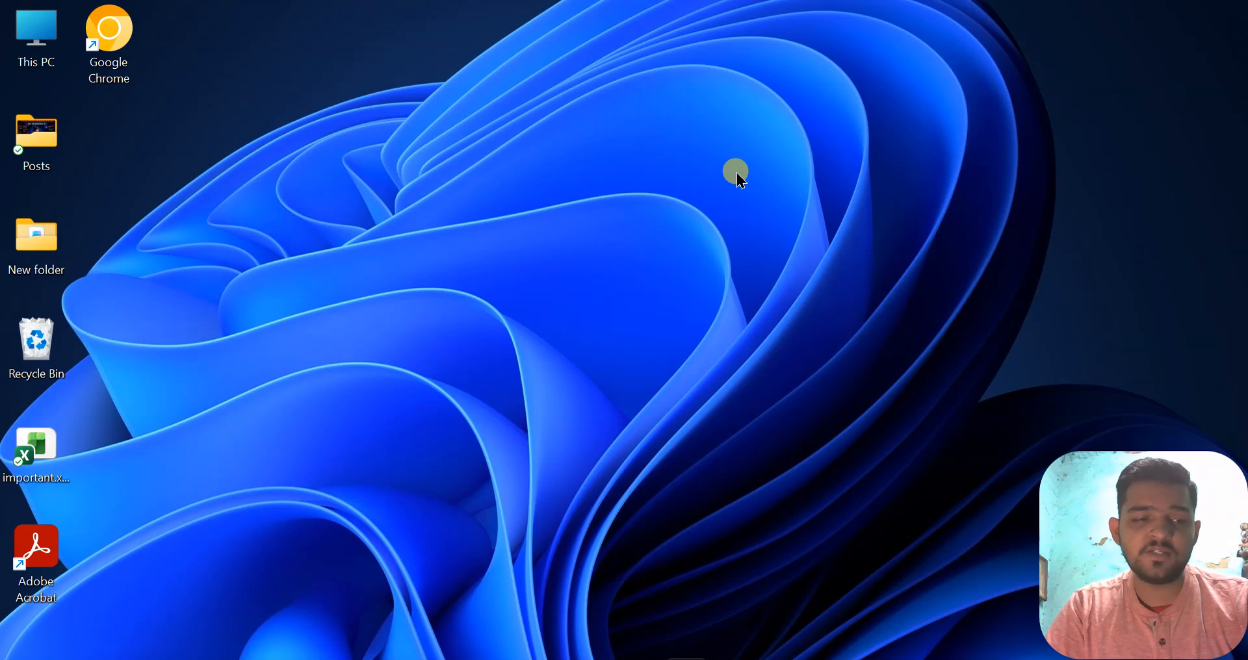